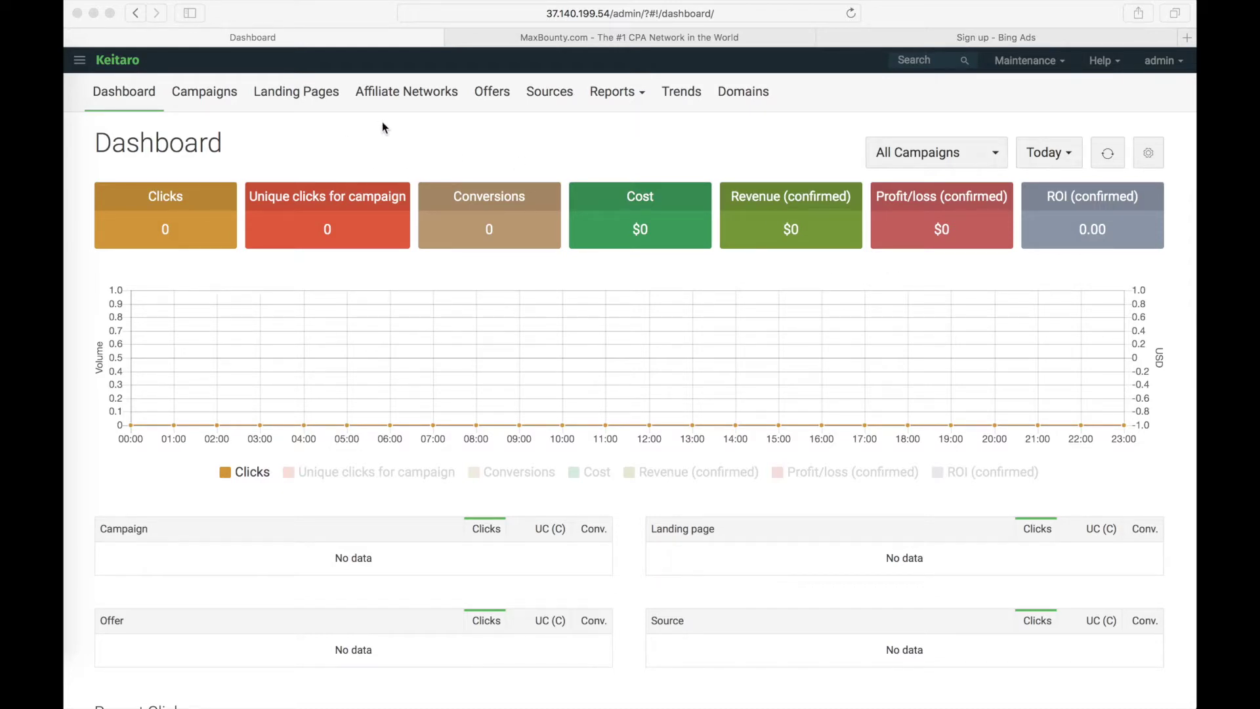
- Create a Maxbounty.com affiliate network from its template, copying its postback URL first
click(419, 94)
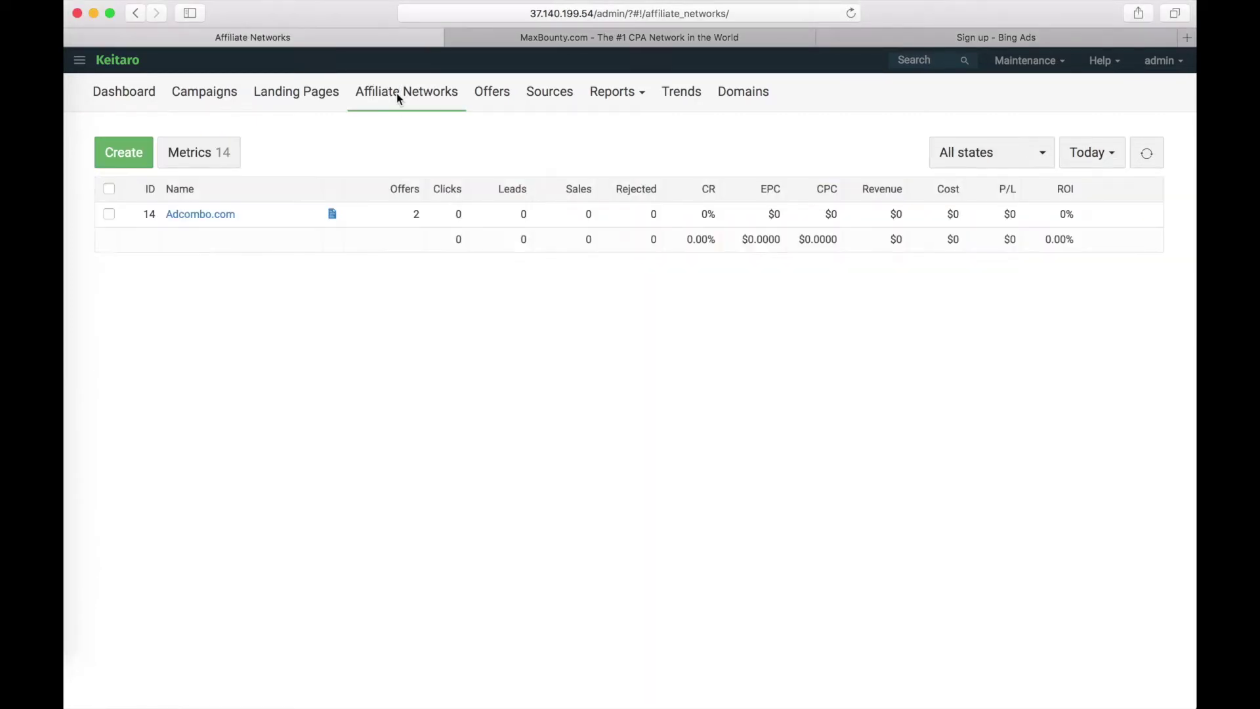
click(124, 153)
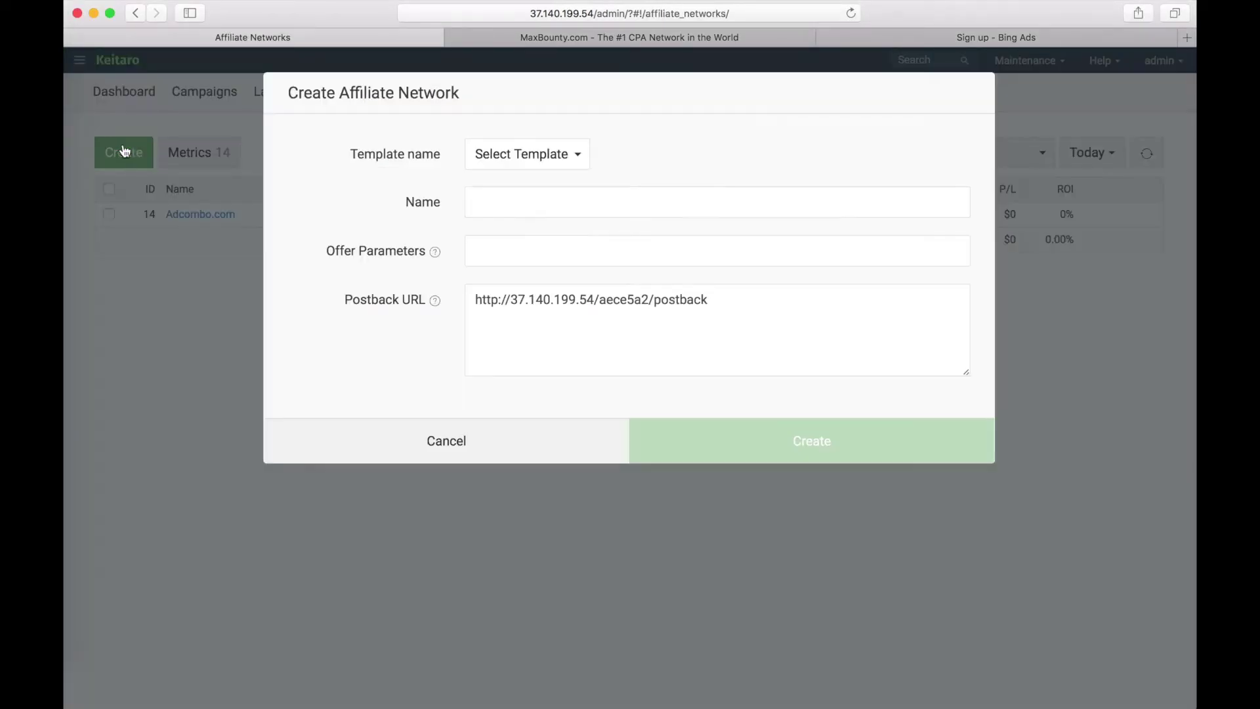
click(530, 155)
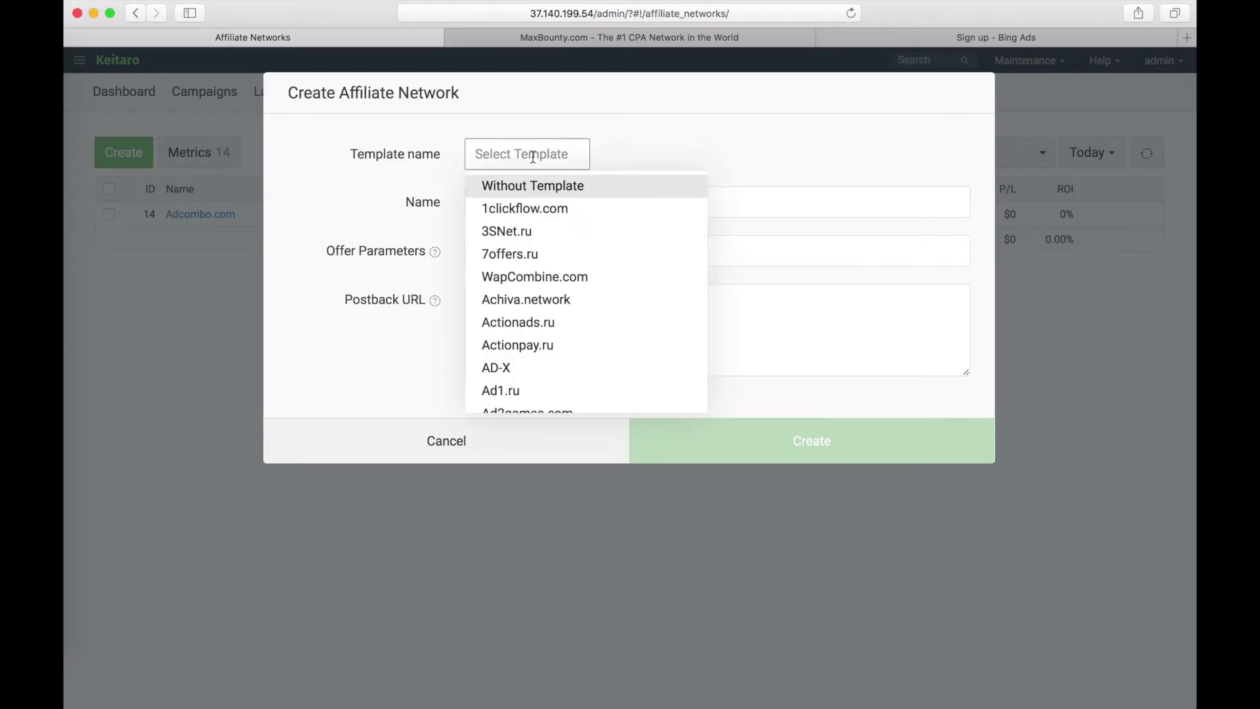
text(max)
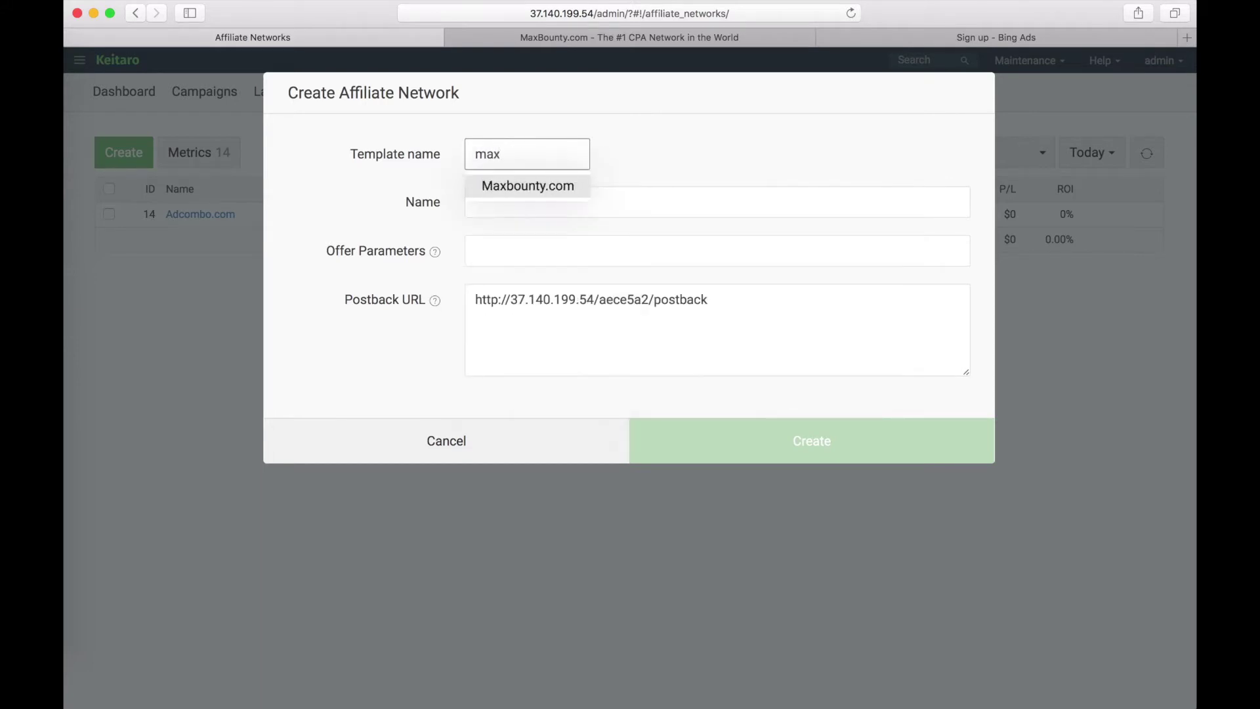
click(552, 190)
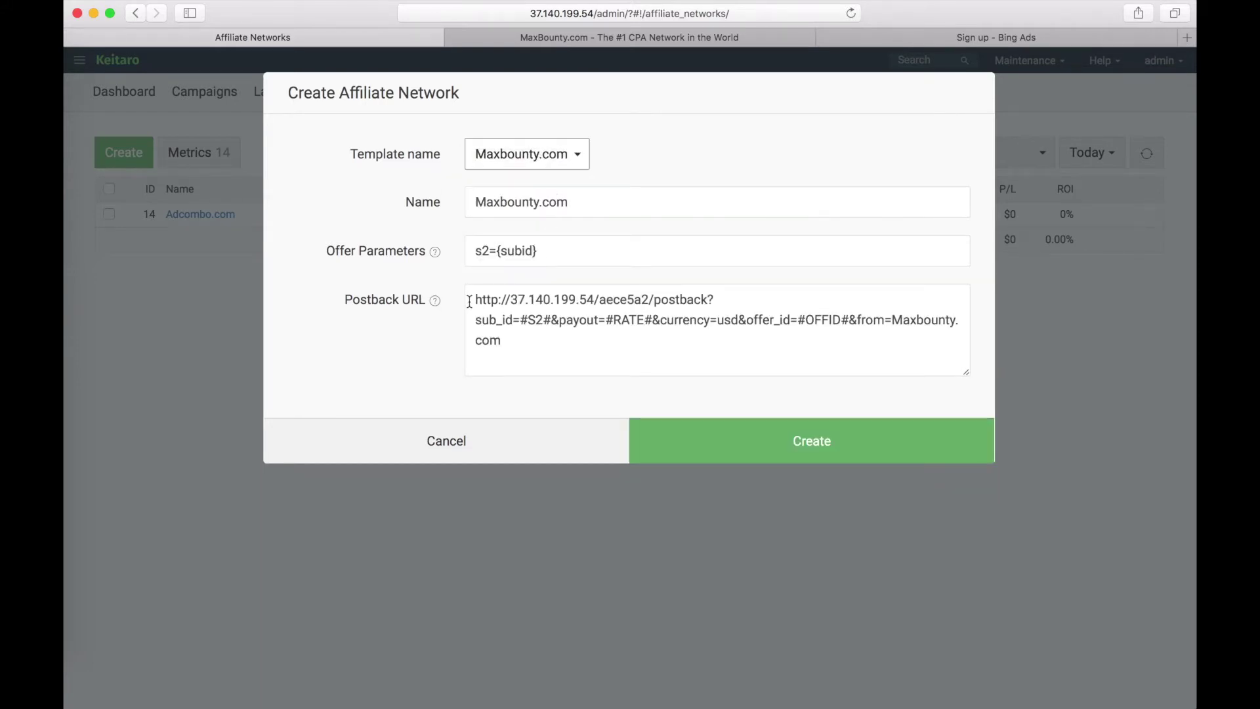
drag(470, 301, 571, 357)
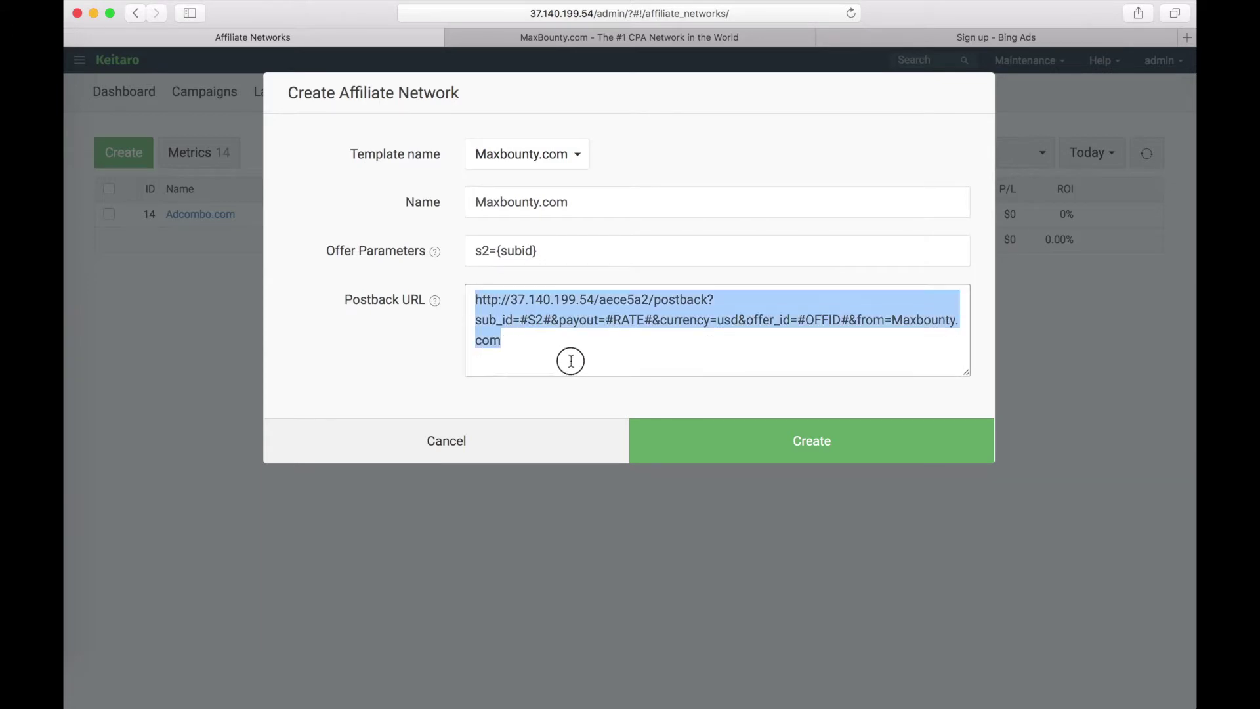
click(798, 441)
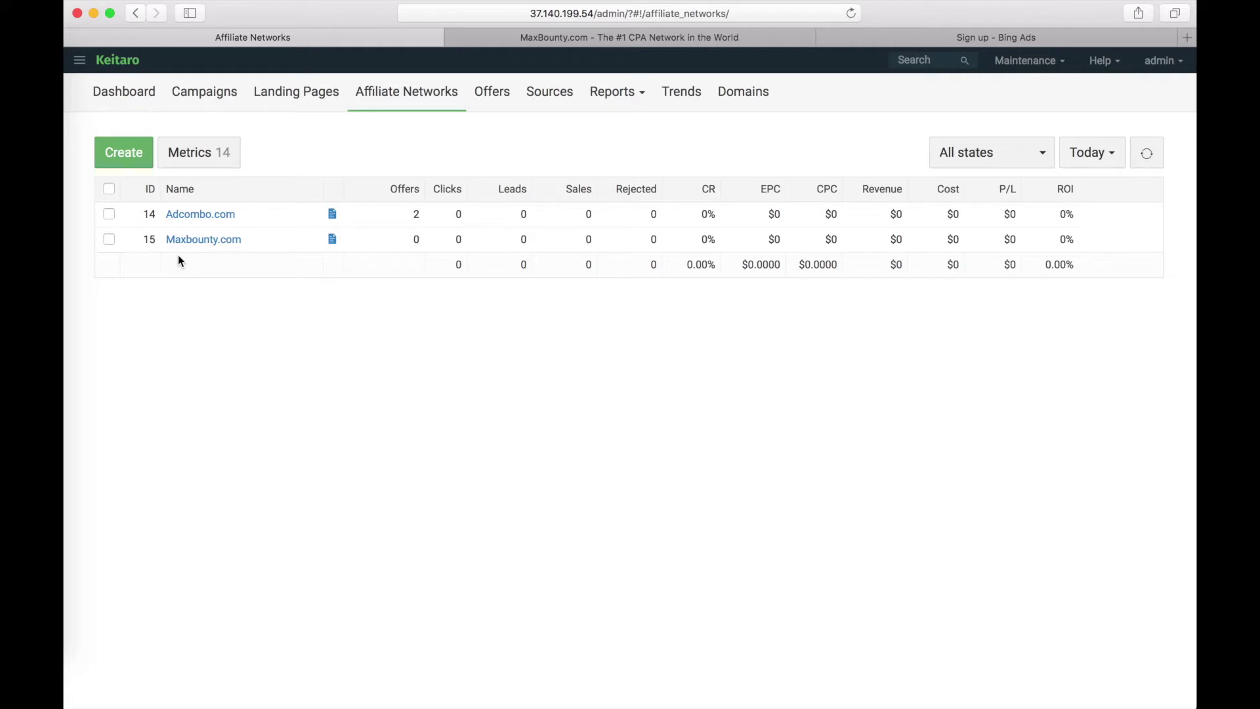
- Create a Bing.com traffic source from the Bing.com template
click(550, 95)
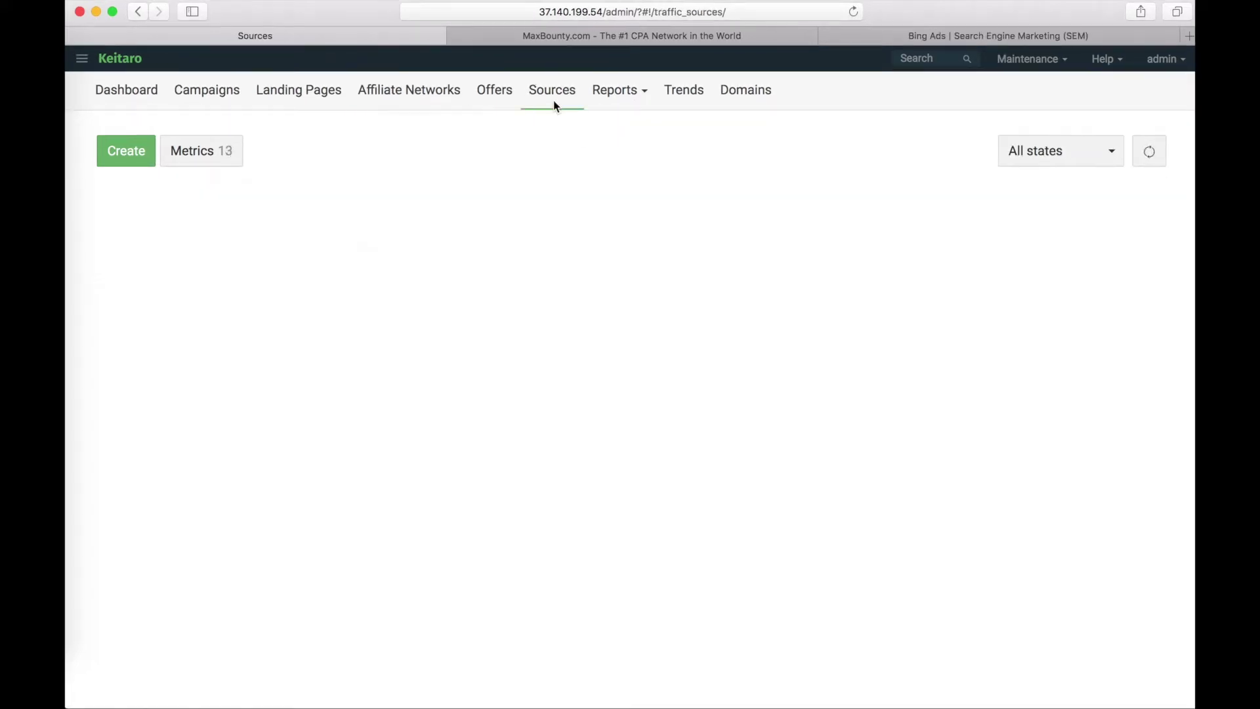
click(134, 154)
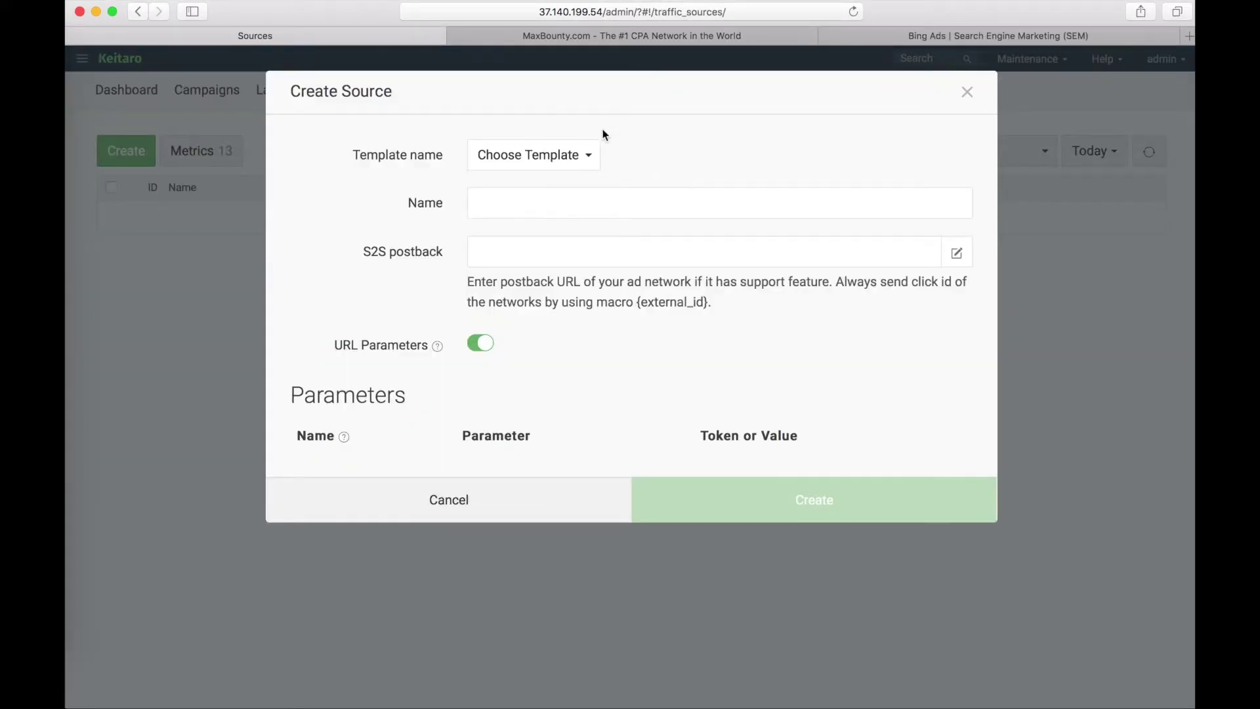
click(543, 156)
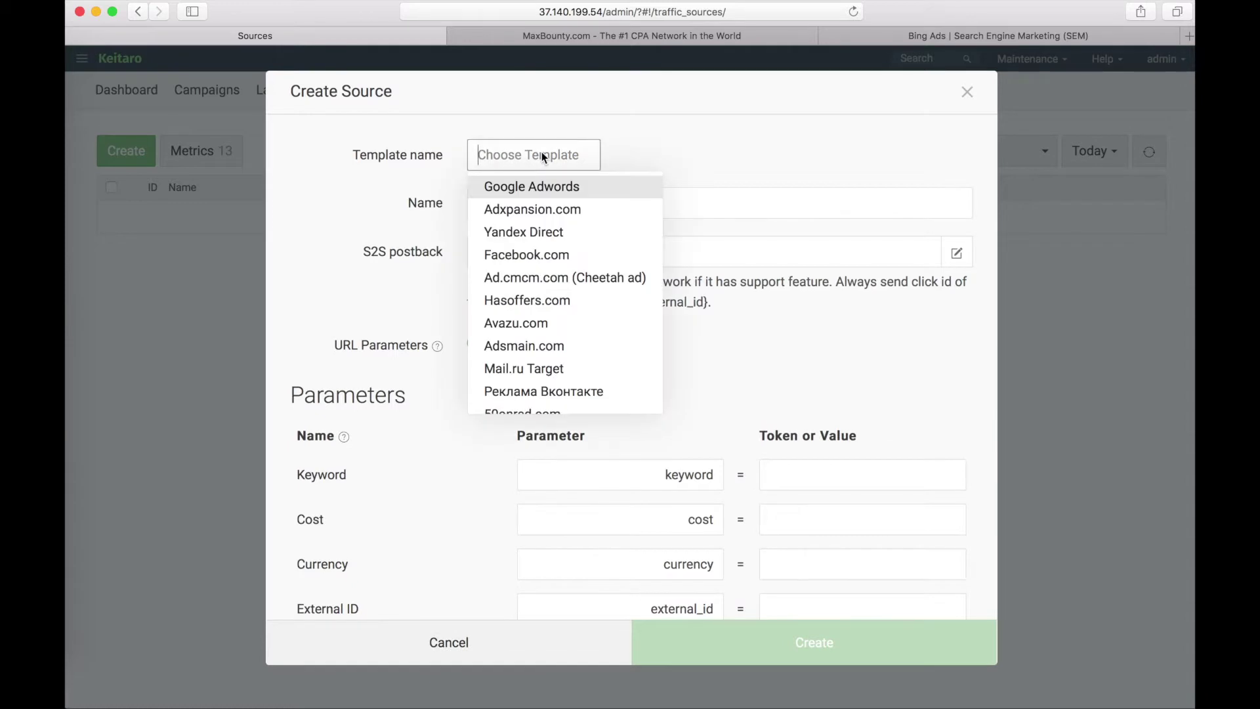
text(bing)
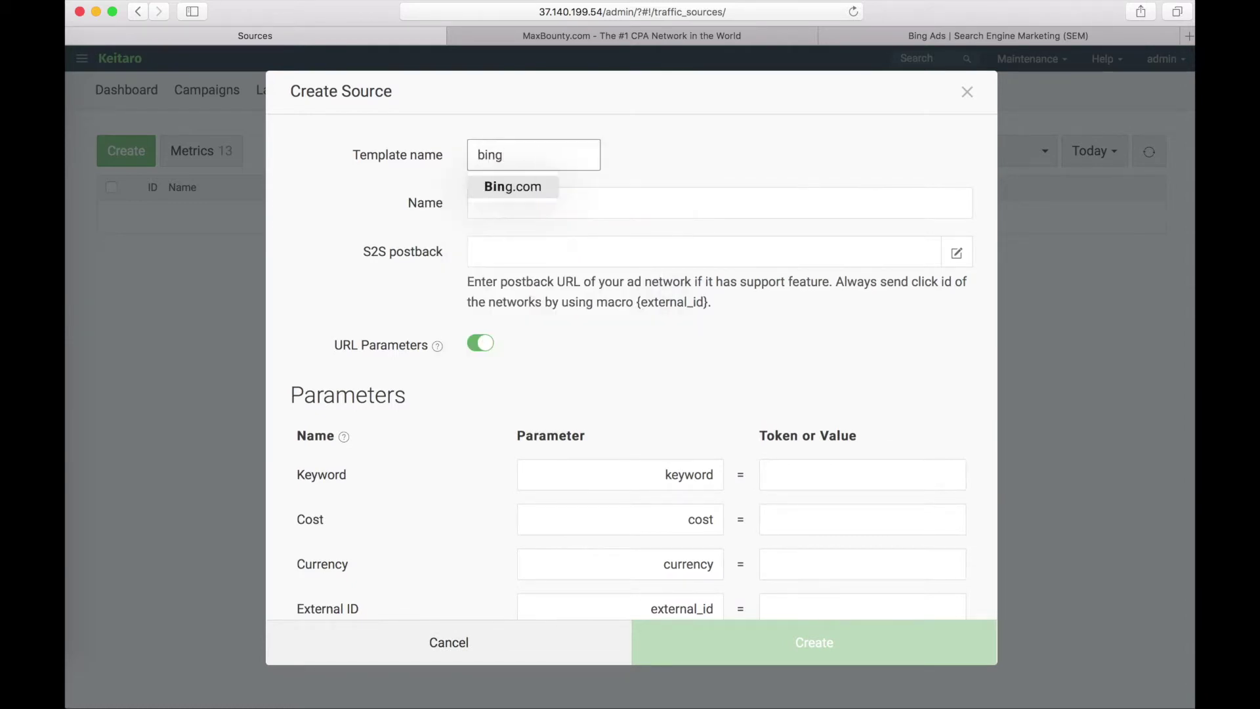
click(532, 186)
click(804, 650)
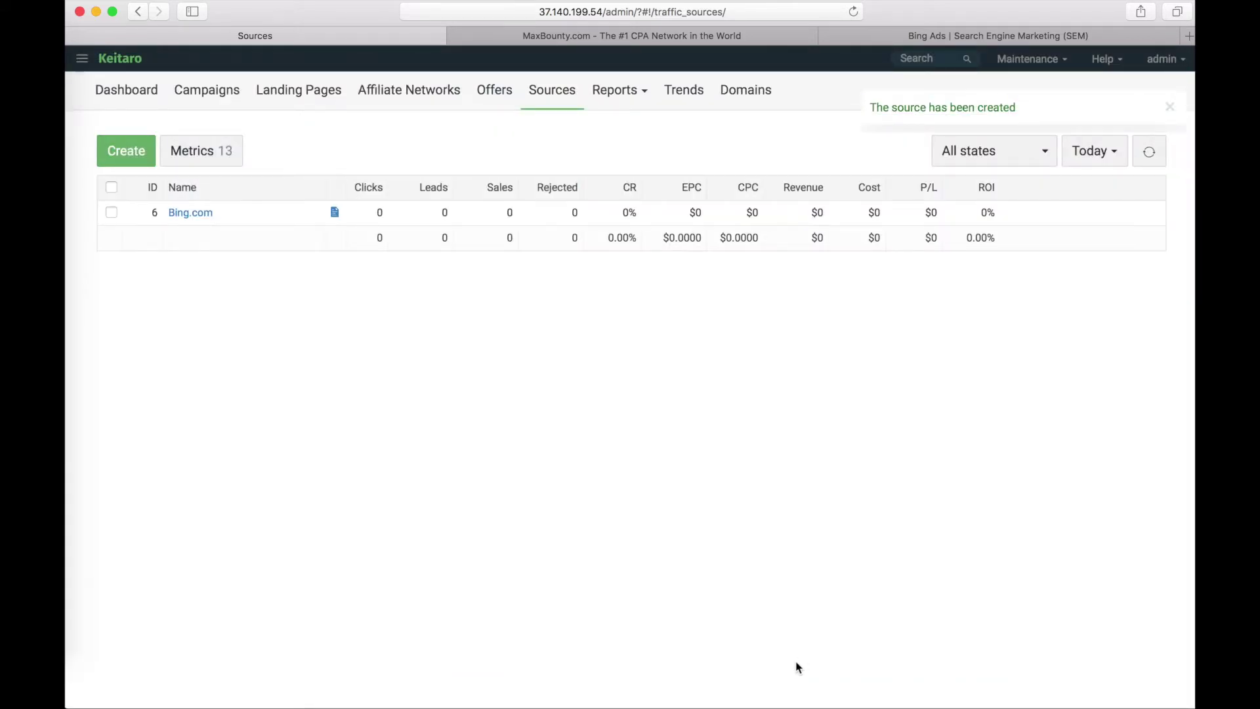
- Set the MaxBounty callback type to URL, paste the Keitaro postback as callback code, and save the pixel
click(573, 37)
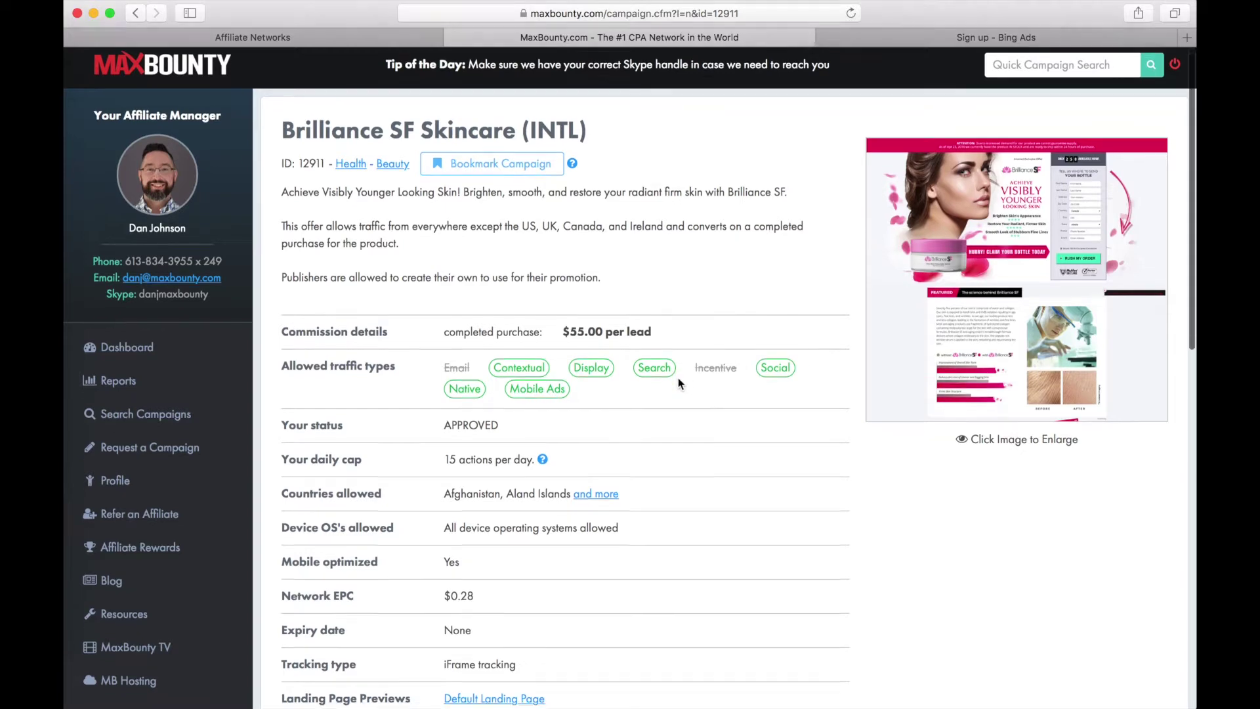
scroll(680, 378, down, 10)
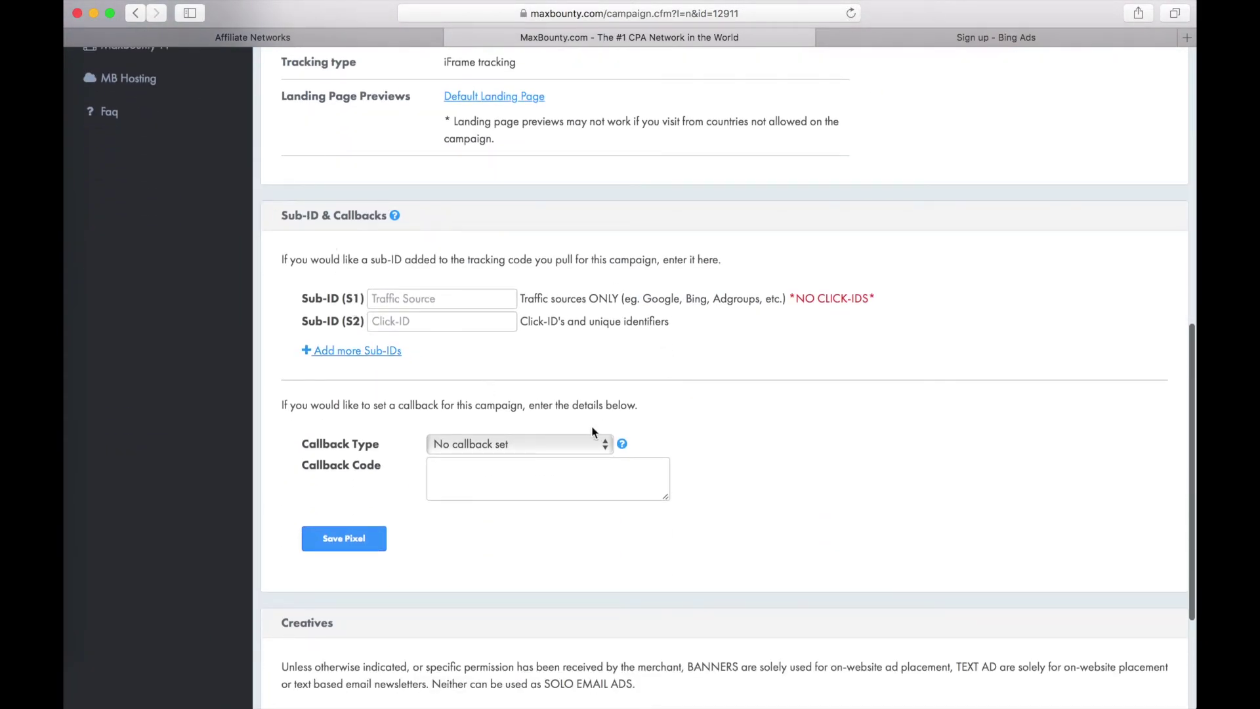
click(542, 446)
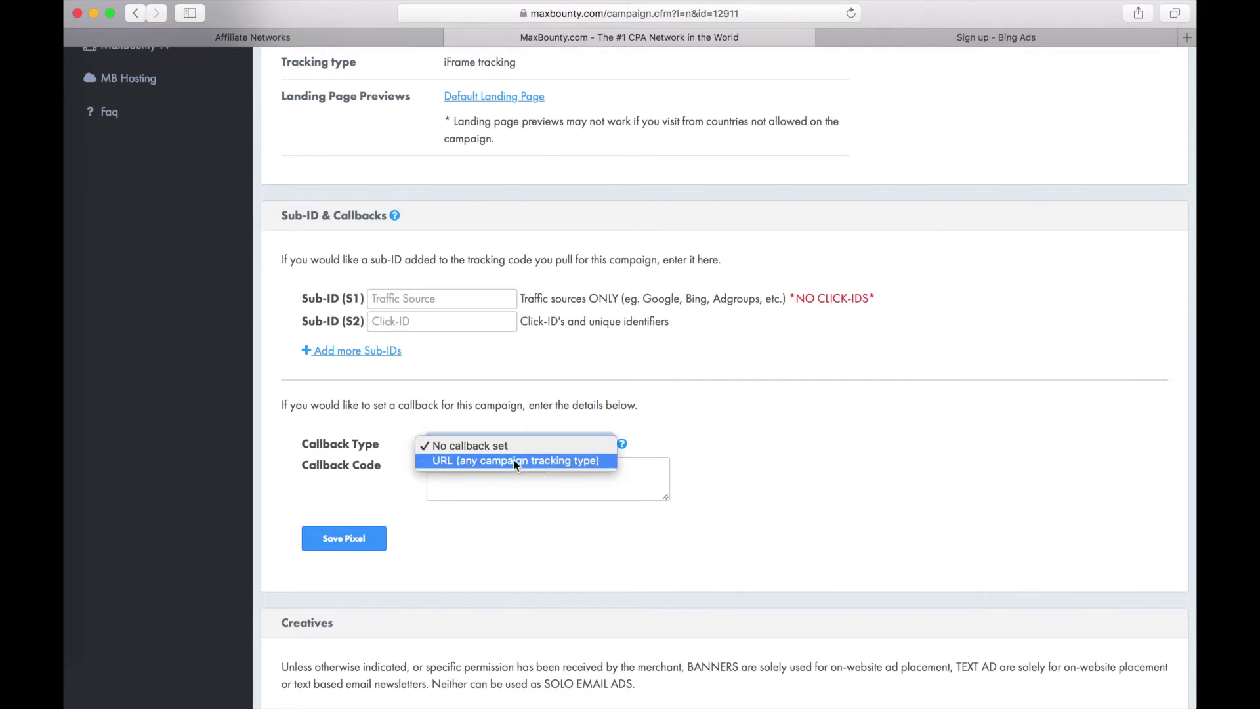
click(516, 461)
click(455, 477)
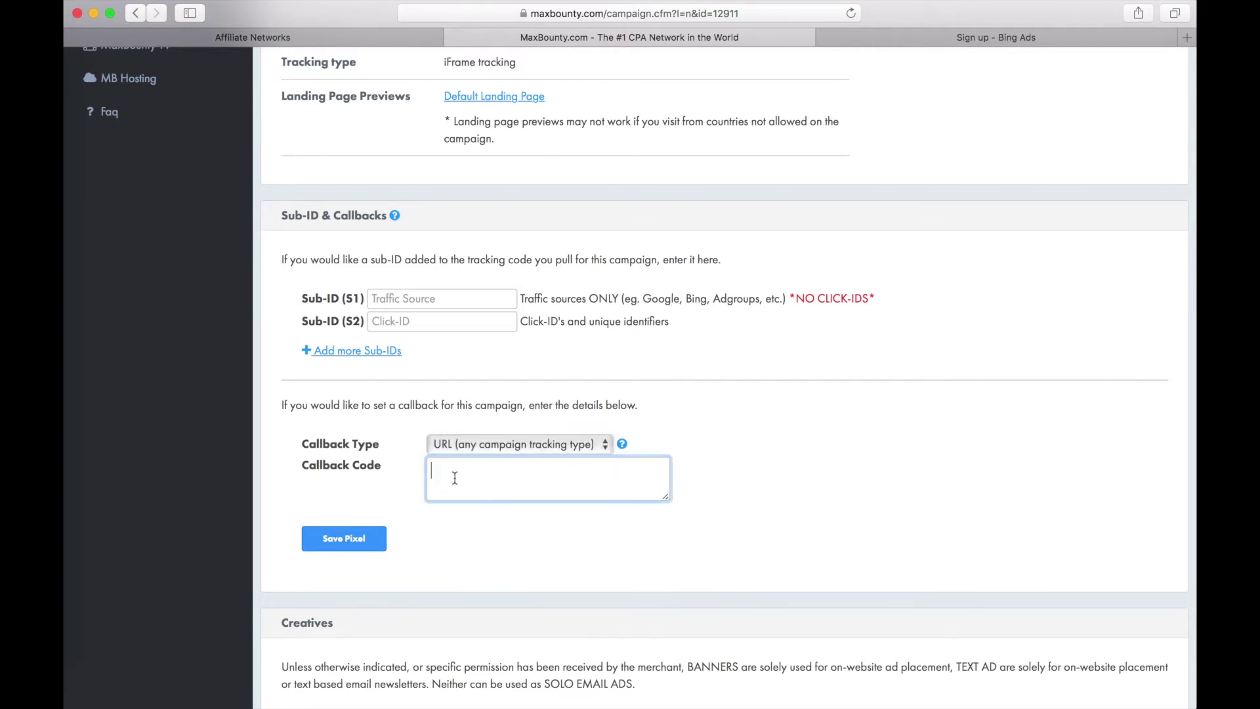
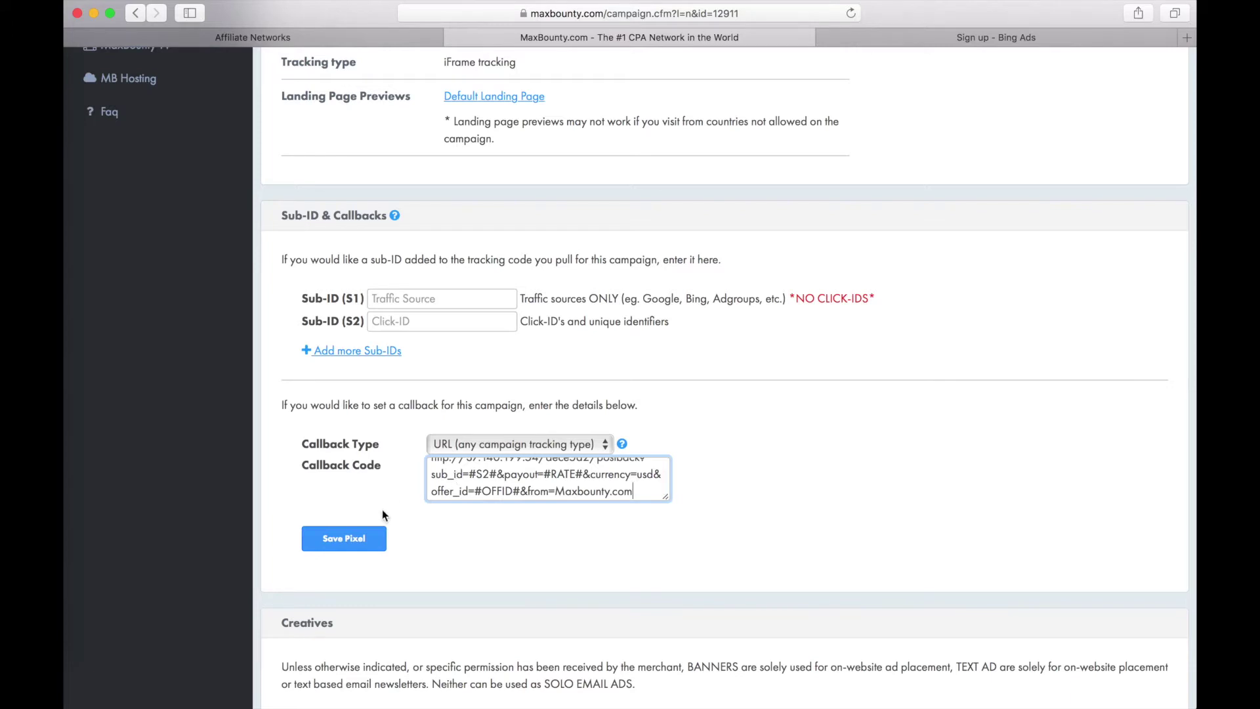
click(345, 545)
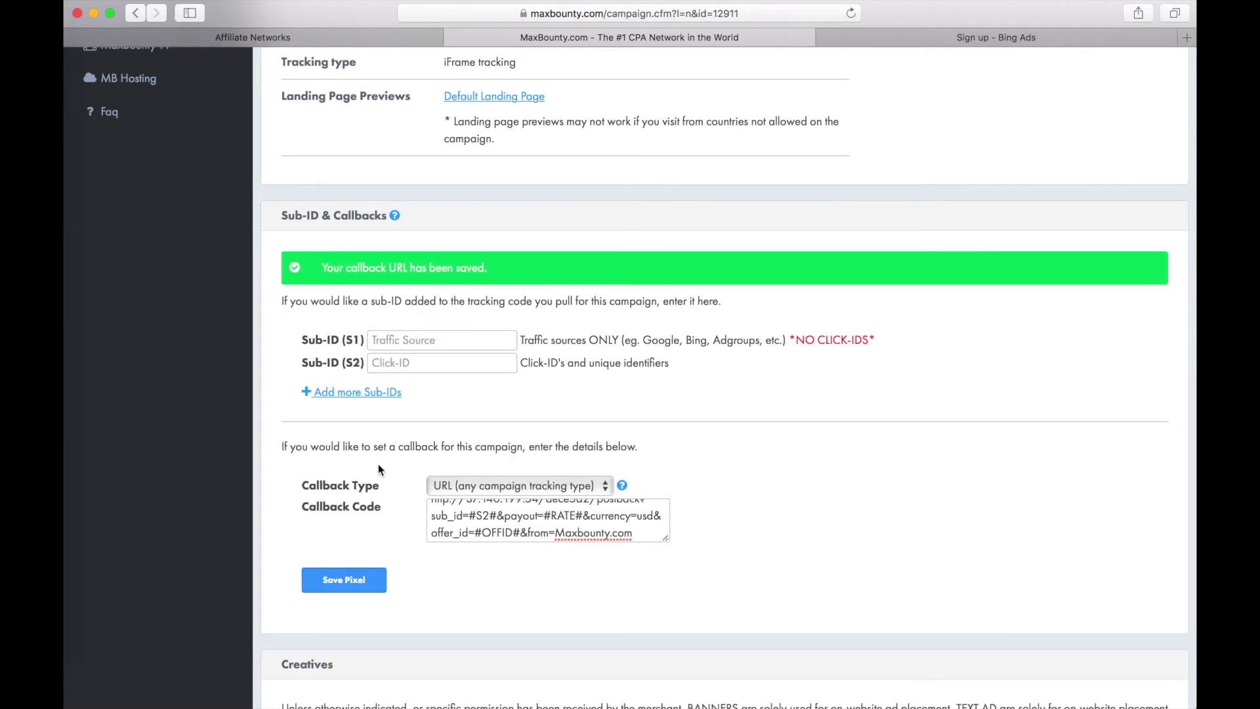
scroll(379, 466, down, 5)
click(486, 526)
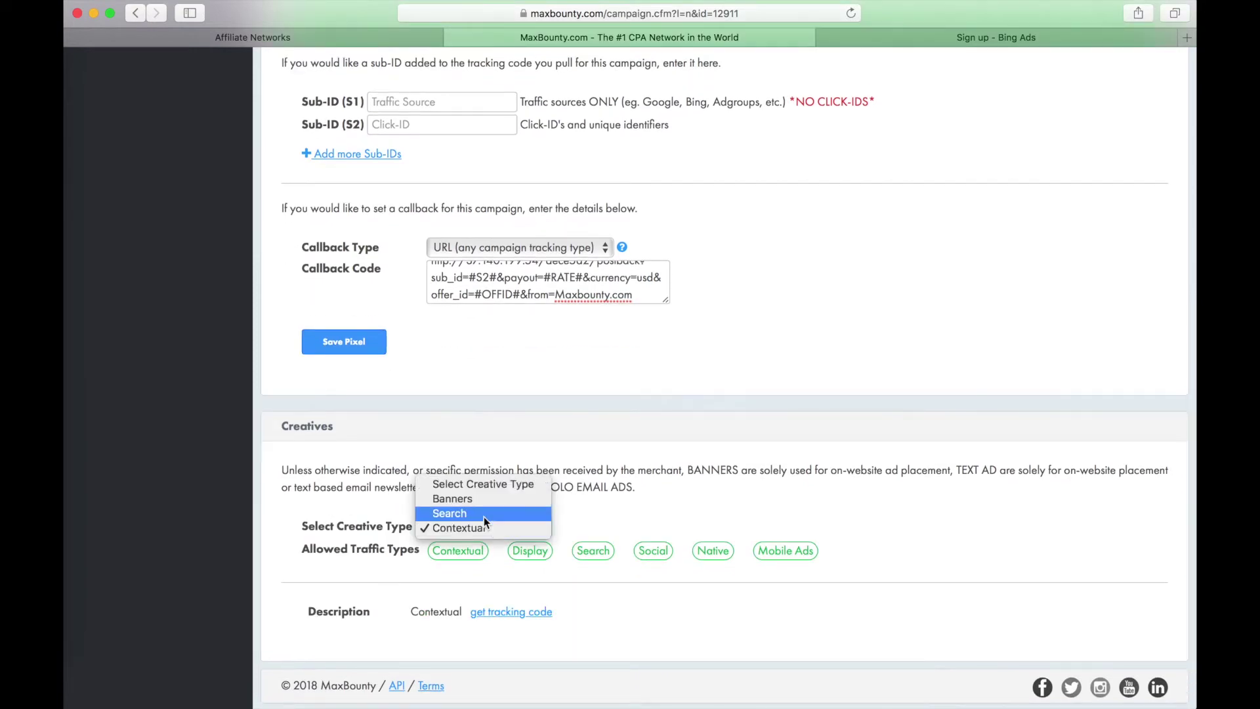
- Choose Search as the creative type and copy the campaign's tracking URL
click(483, 513)
scroll(557, 605, down, 1)
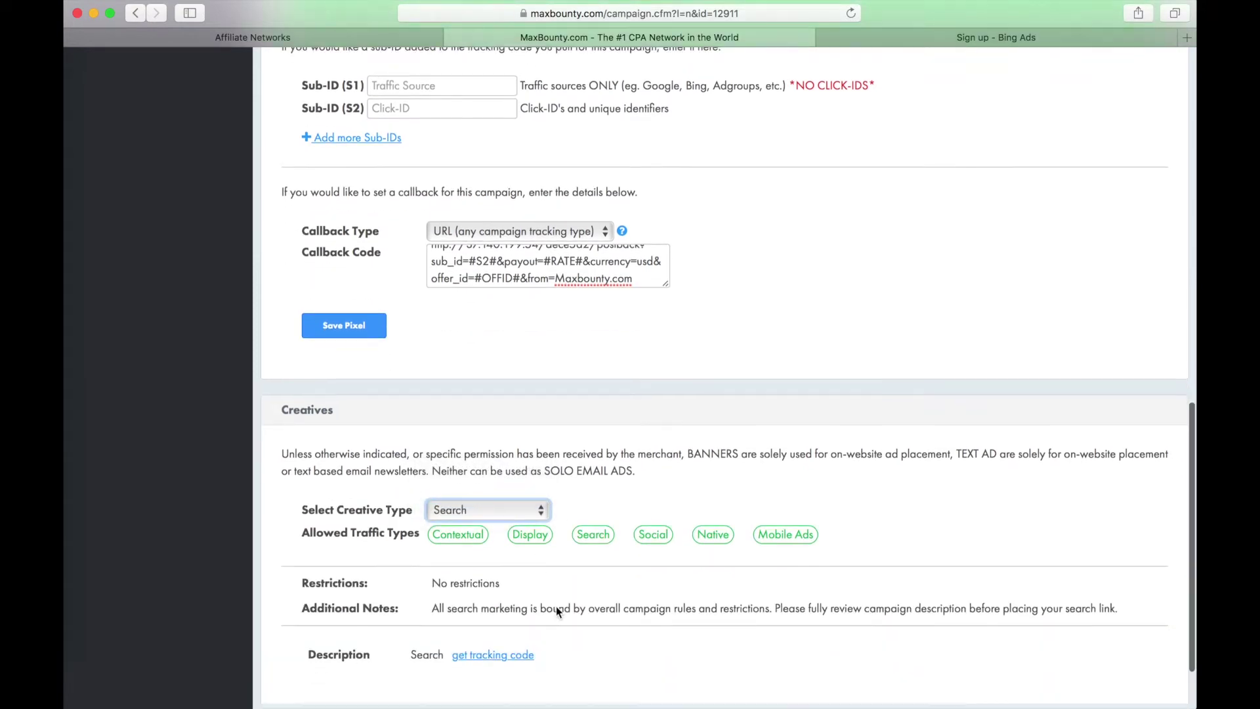
scroll(557, 605, down, 3)
click(496, 595)
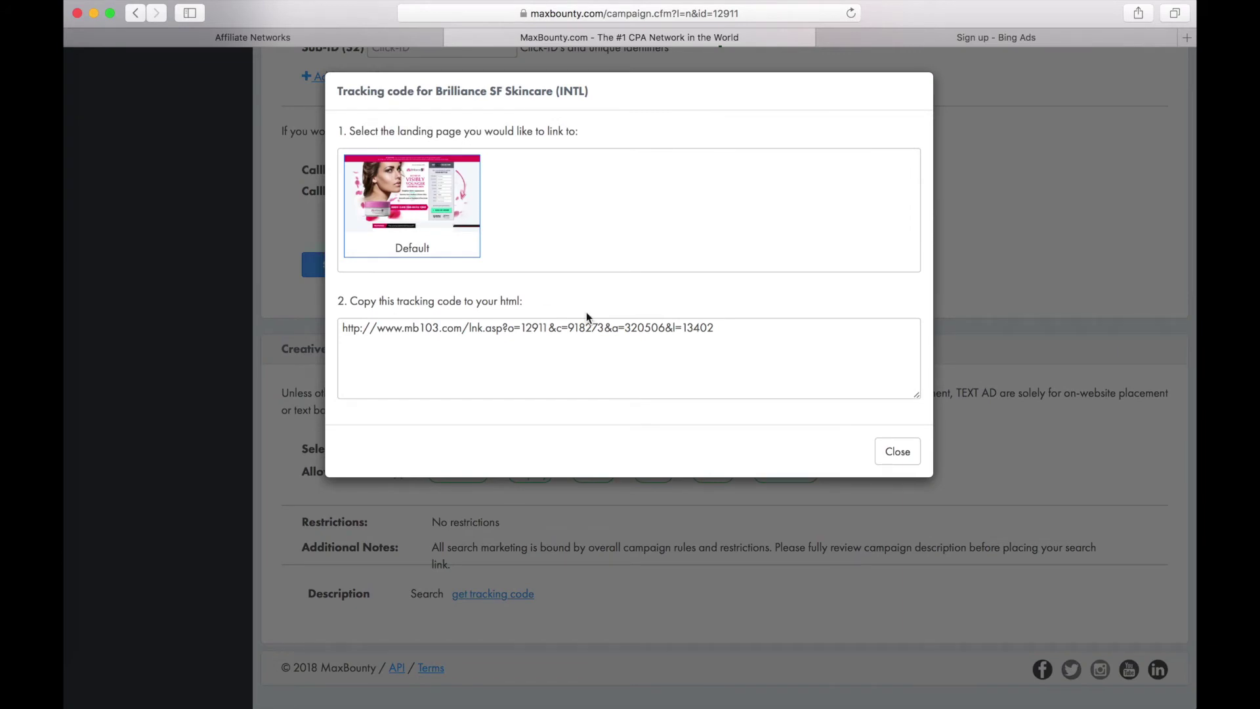
drag(744, 328, 335, 329)
key(super+c)
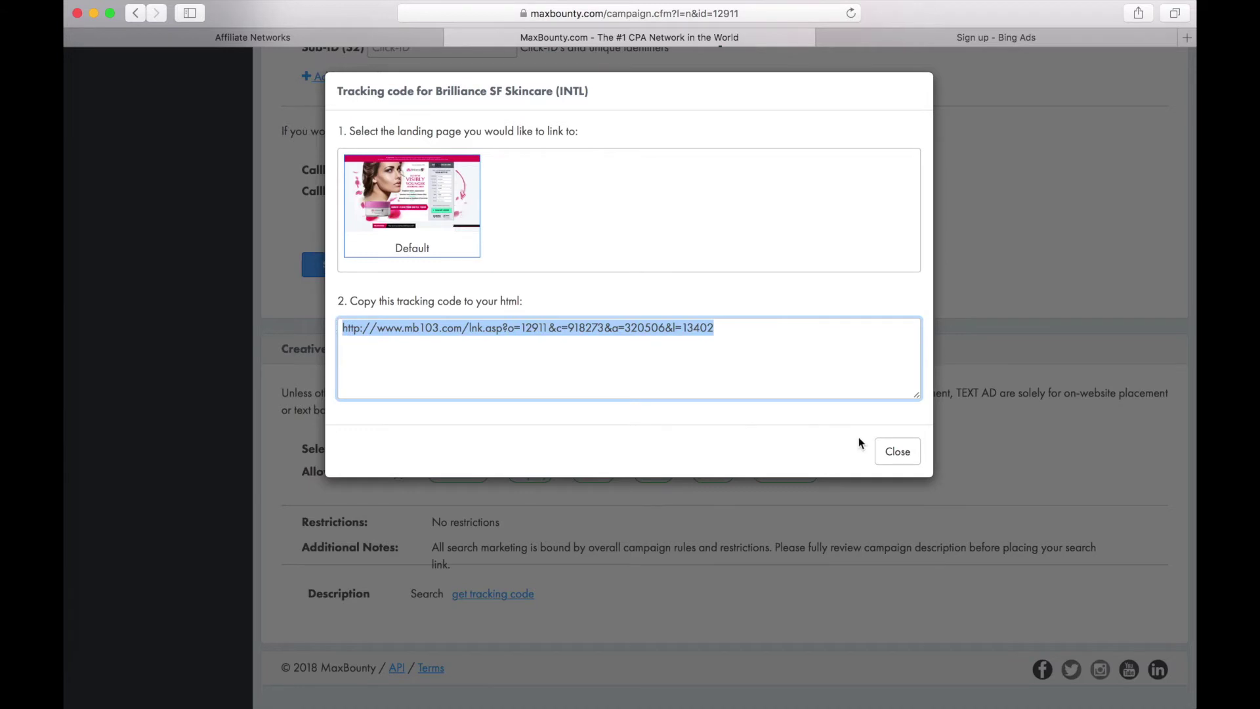
click(897, 451)
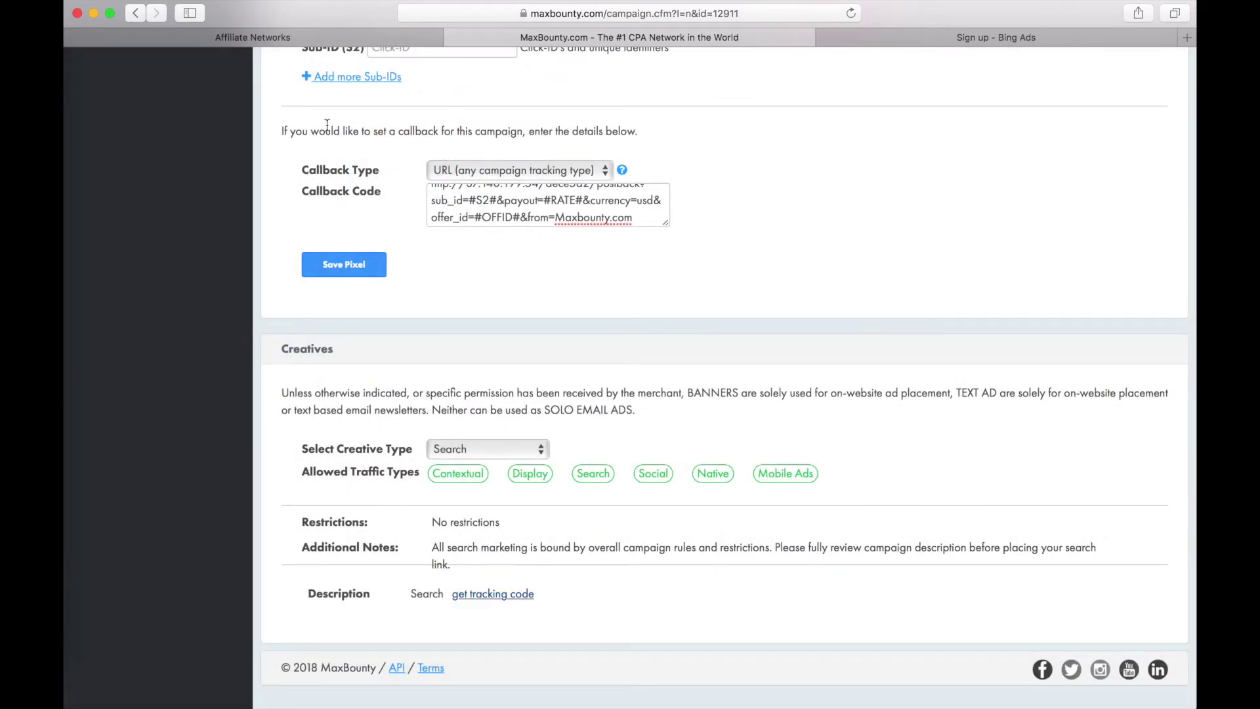
- Create a Skincare offer on Maxbounty.com using the pasted MaxBounty tracking link as its URL
click(269, 38)
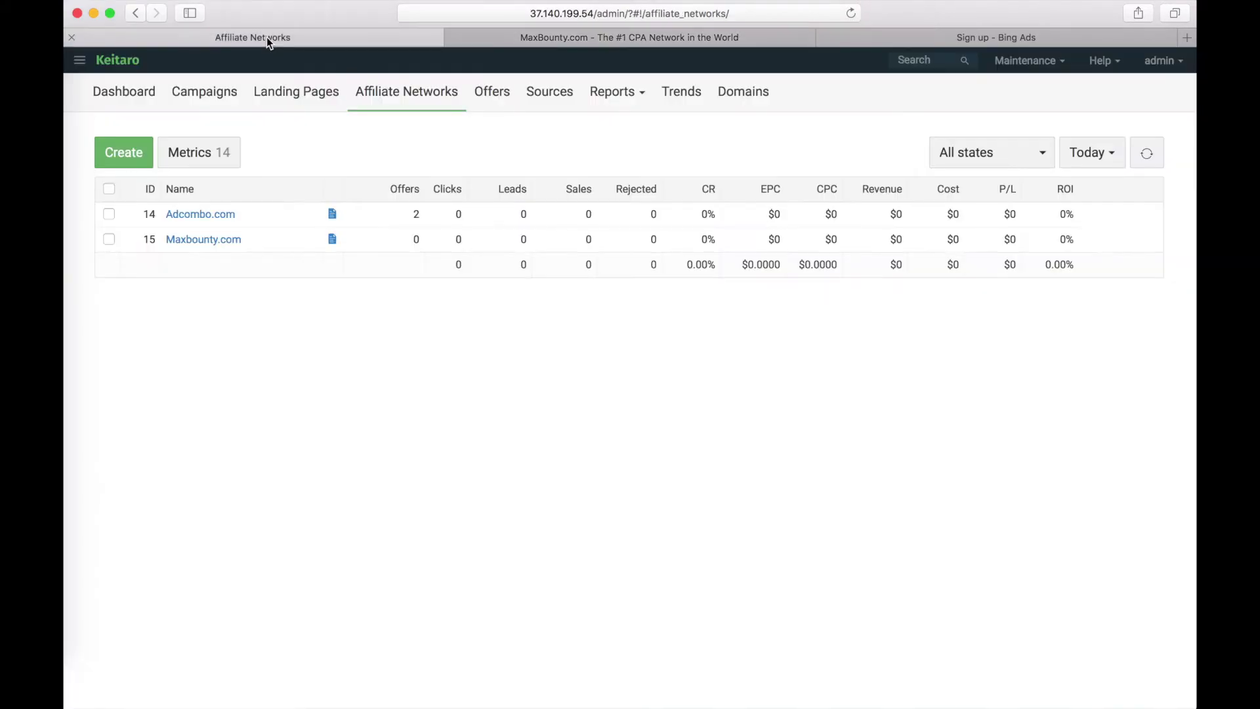
click(491, 99)
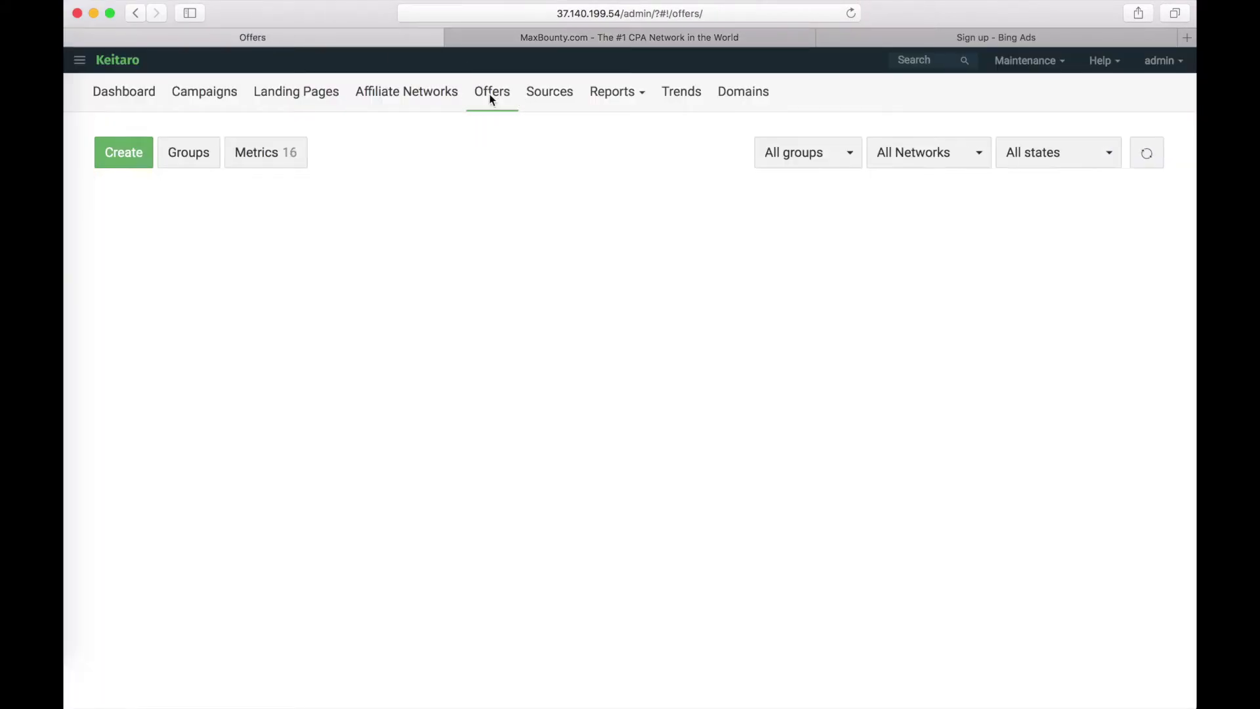
click(124, 151)
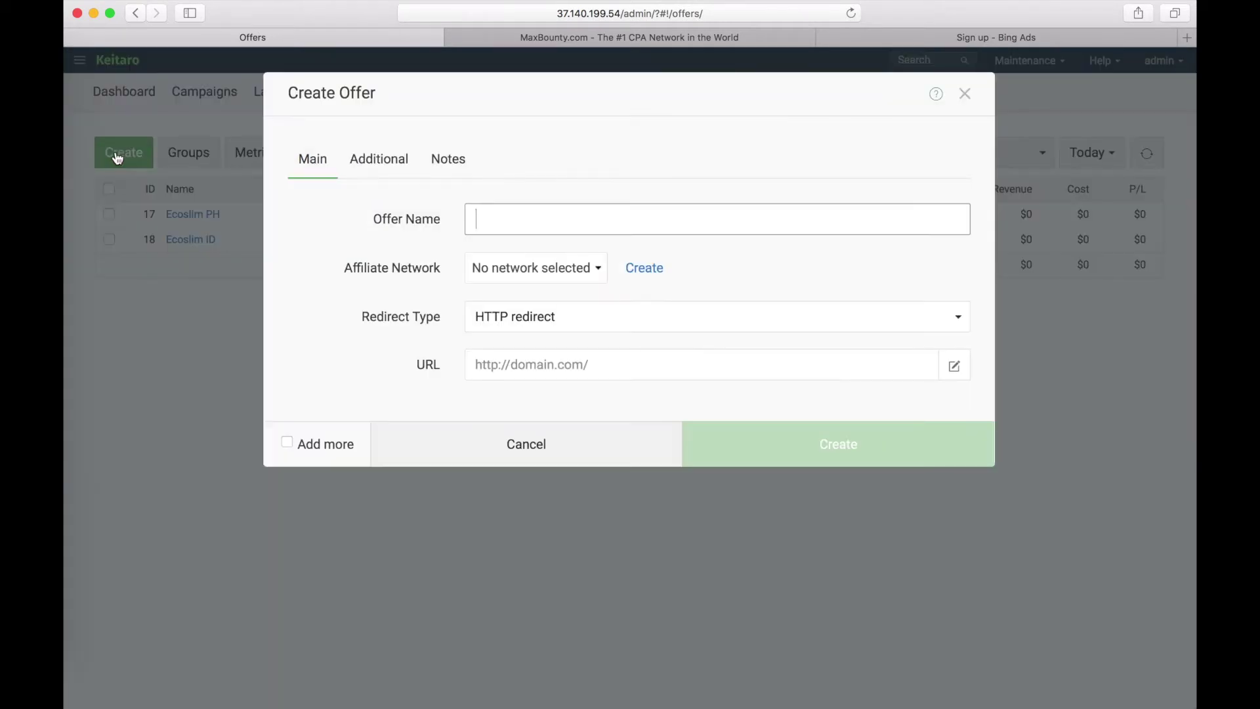
text(Skincare)
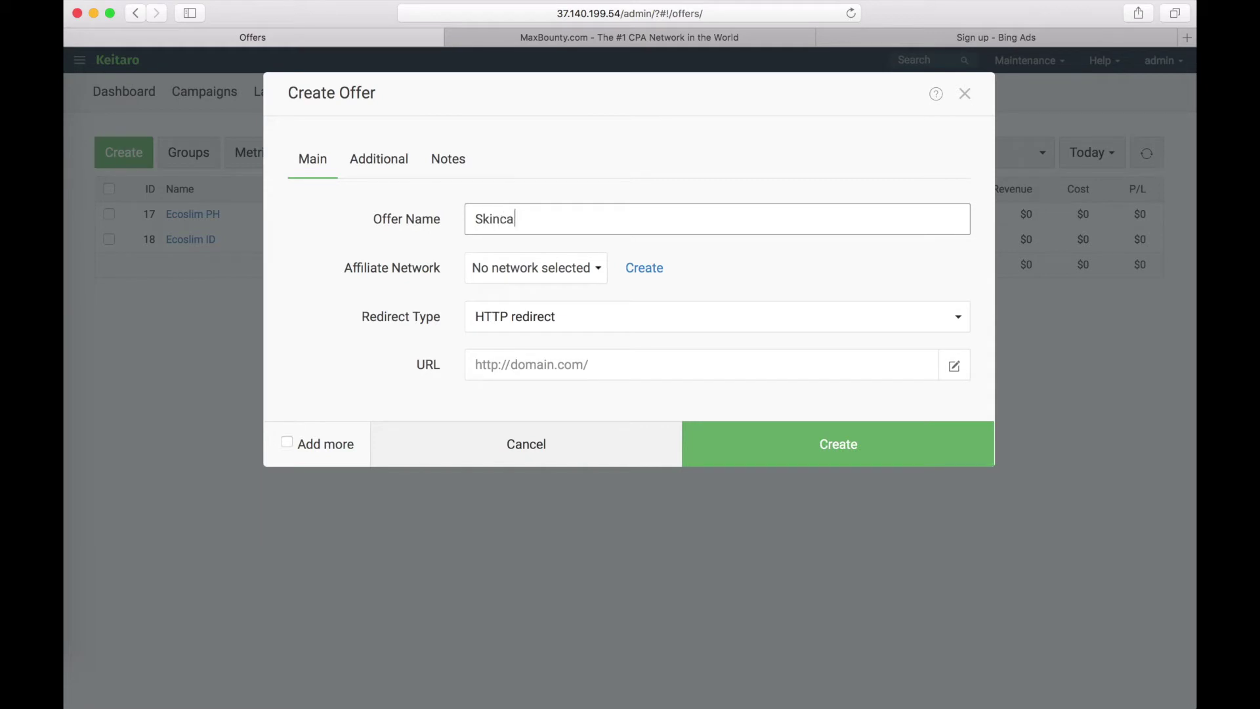
click(538, 273)
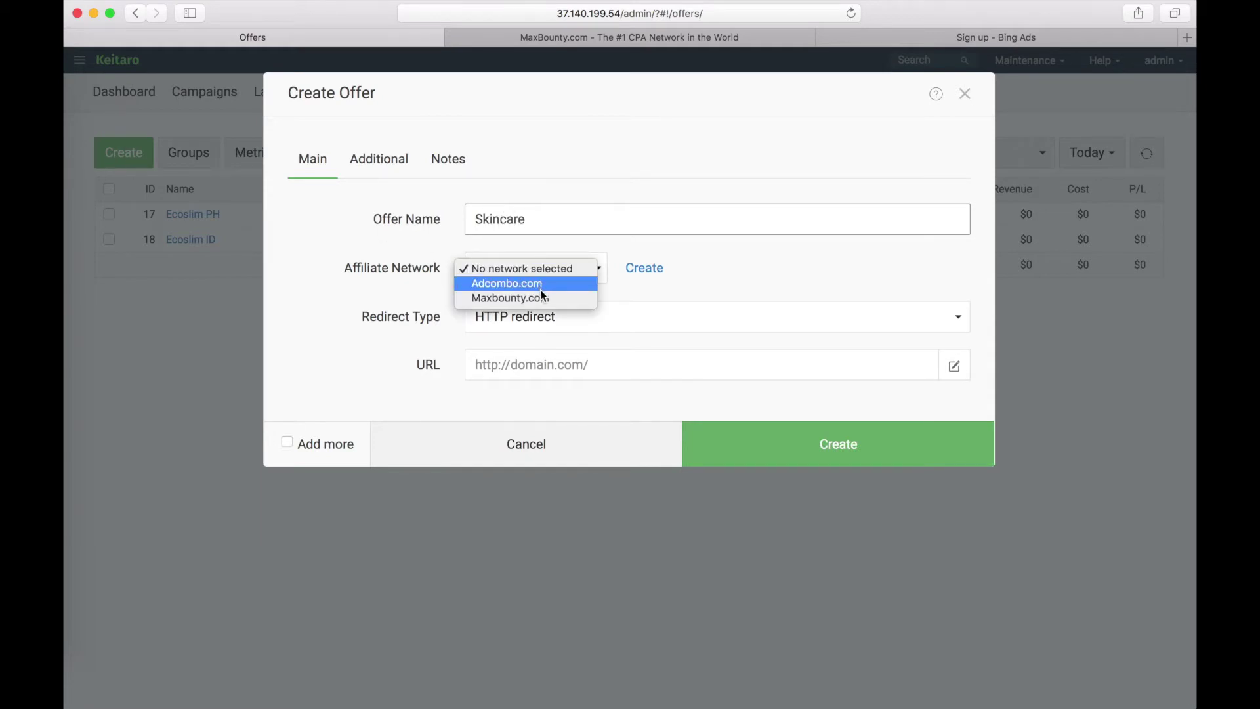
click(546, 299)
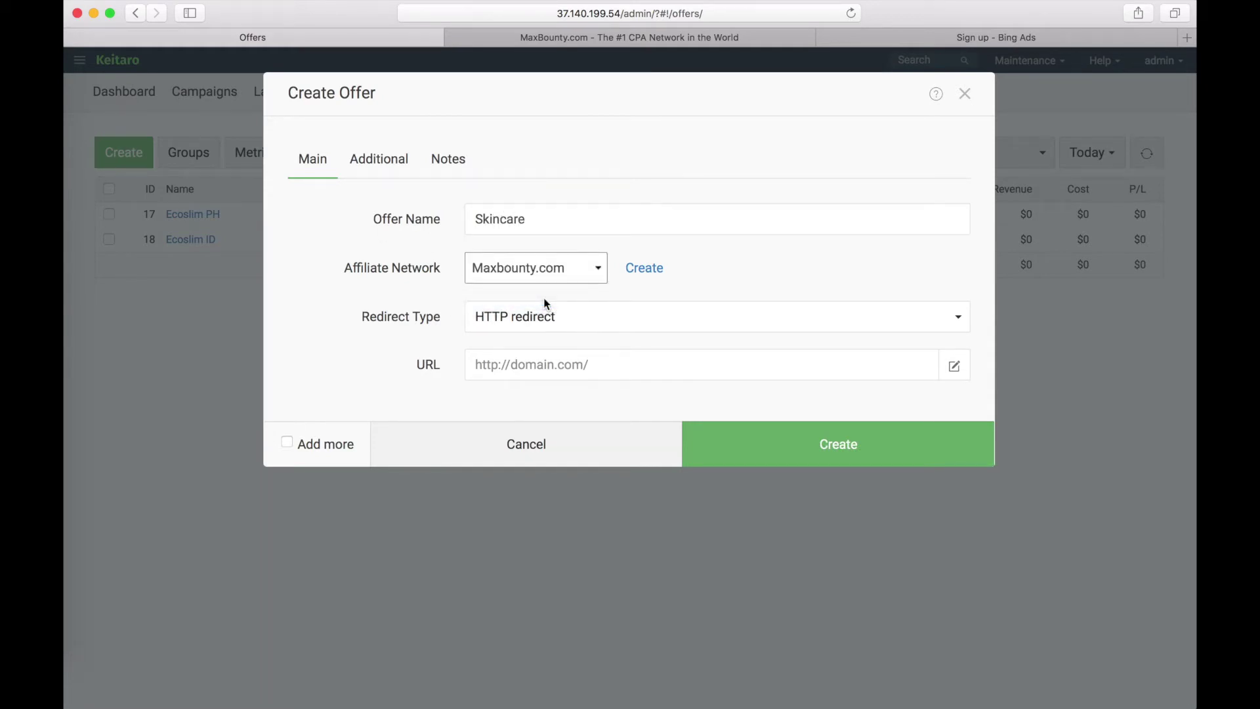
click(538, 368)
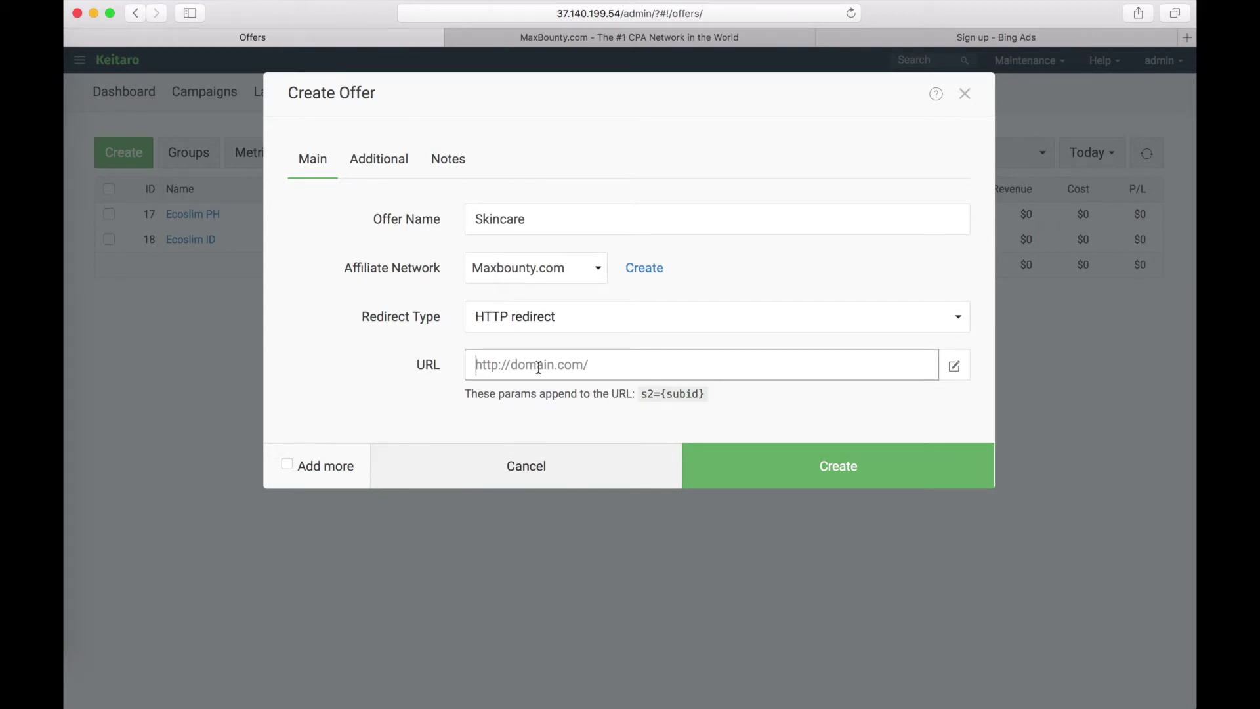
key(super+v)
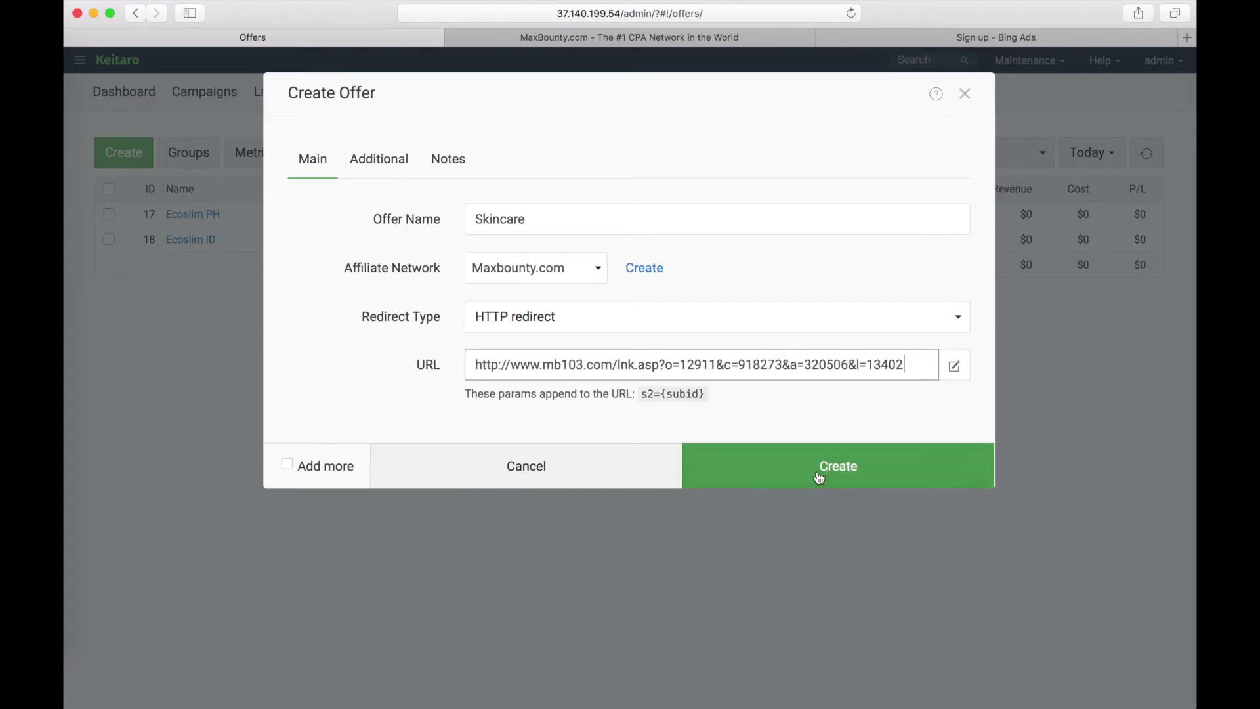
click(816, 478)
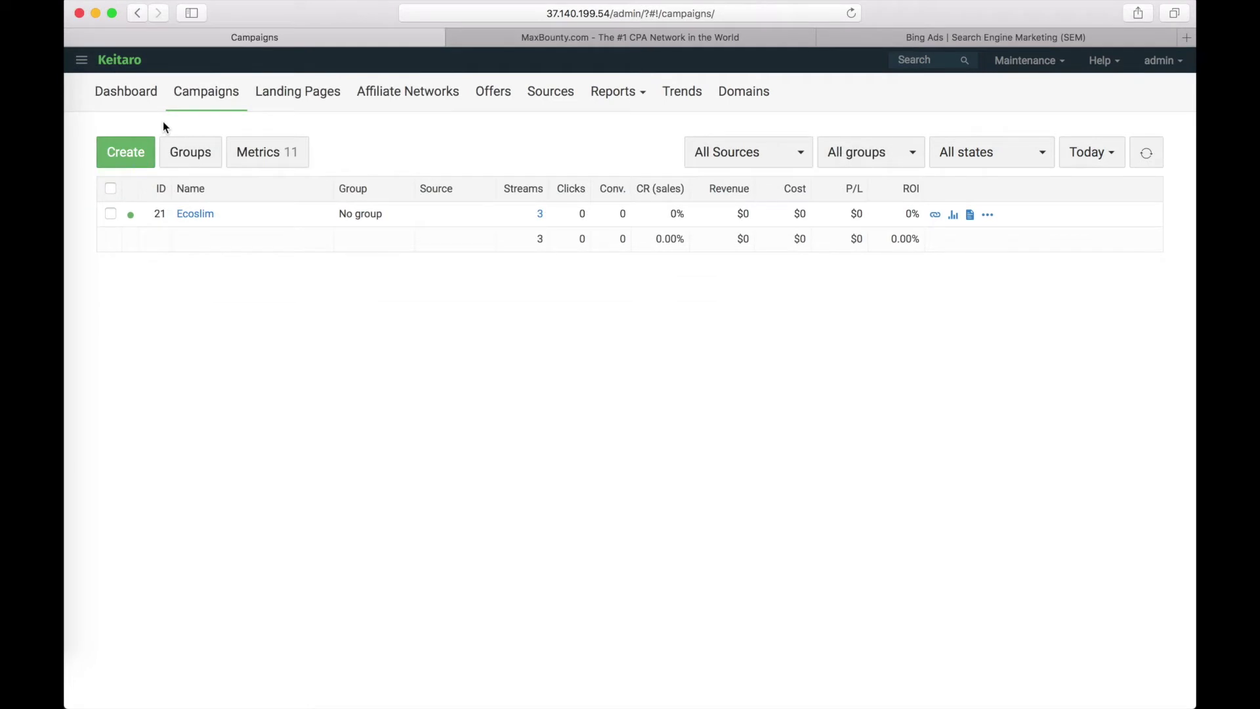
- Start a SkinCare Maxbounty campaign with catscarrybag.space domain and Bing.com as source
click(128, 150)
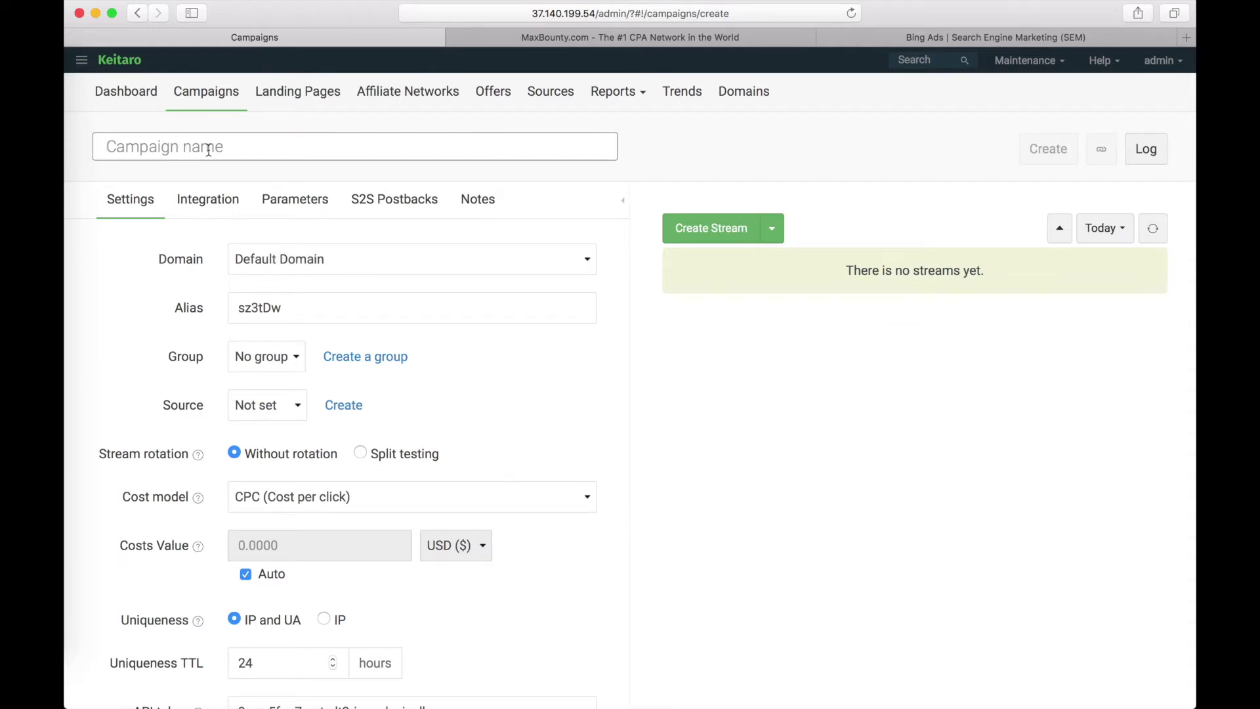
text(SkinCare Maxbounty)
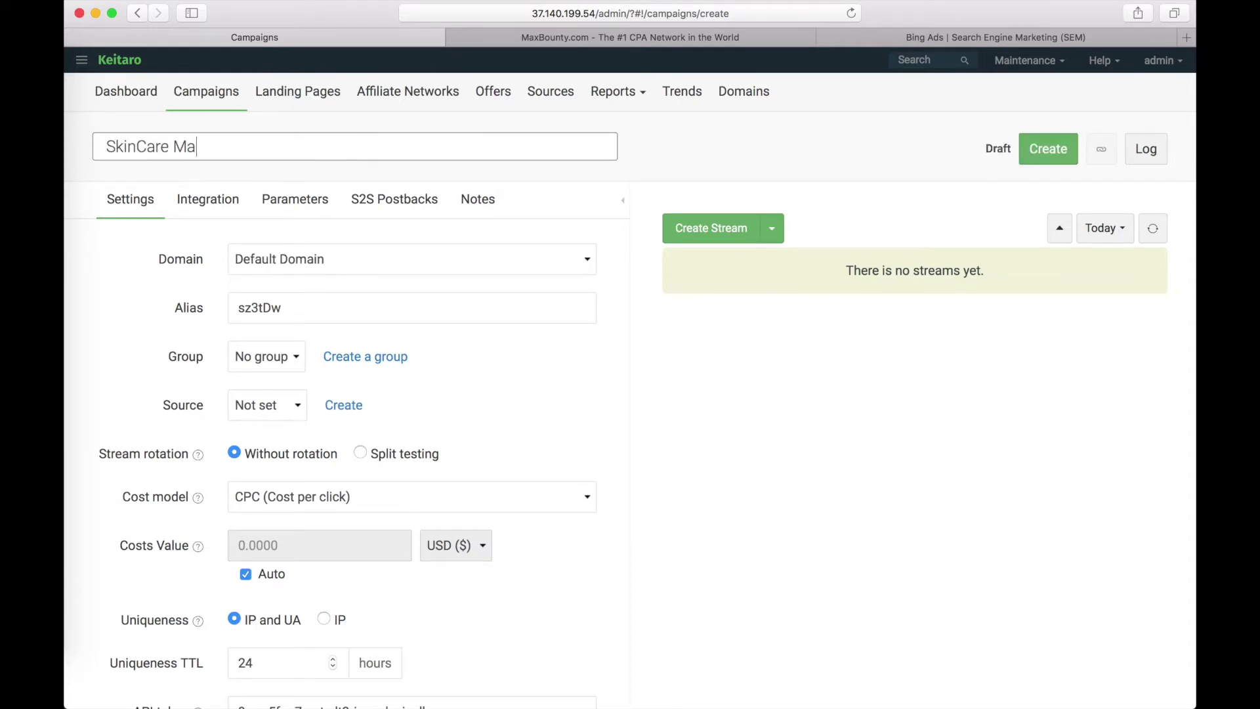
click(337, 262)
click(335, 274)
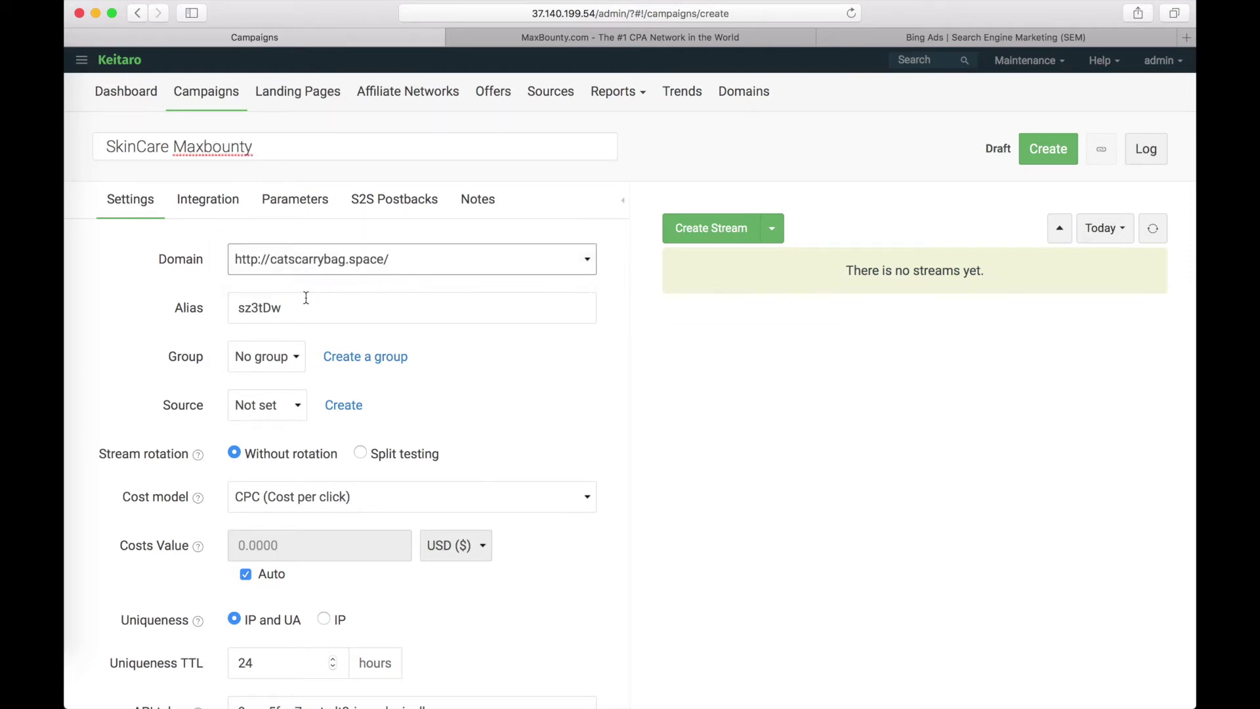
click(290, 407)
click(278, 421)
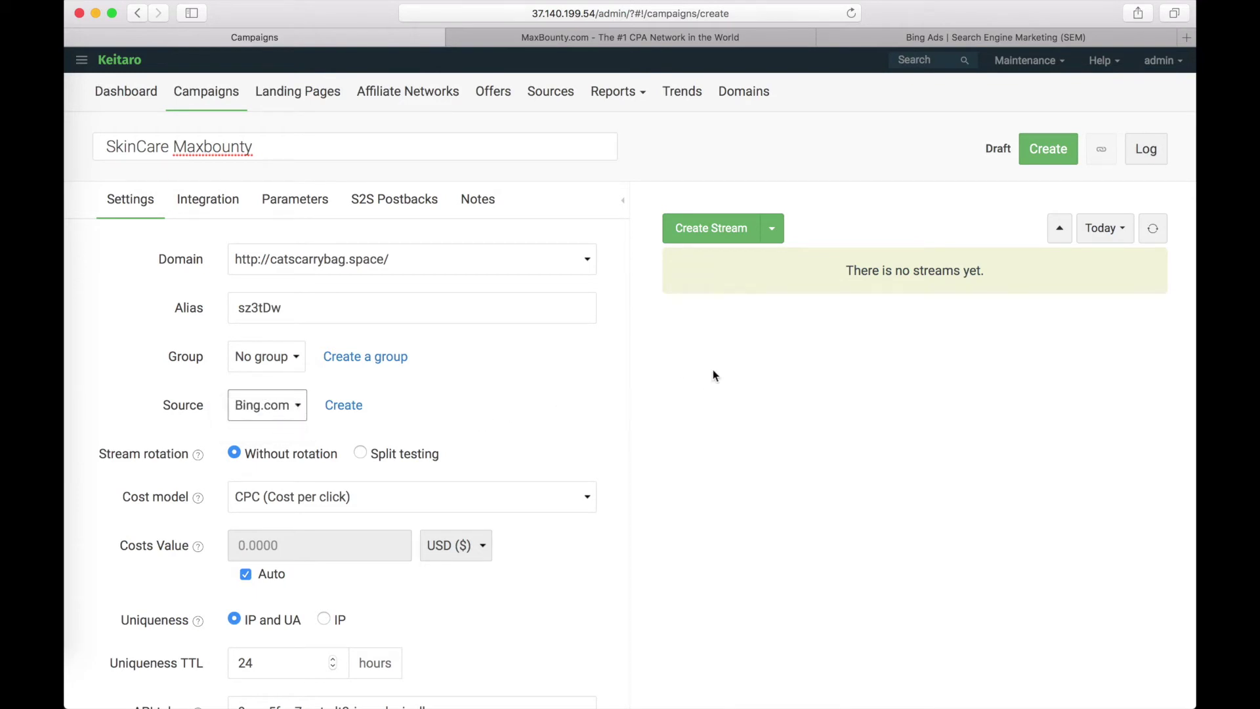
- Begin a new stream and clear its default name
click(722, 231)
key(super+a)
key(BackSpace)
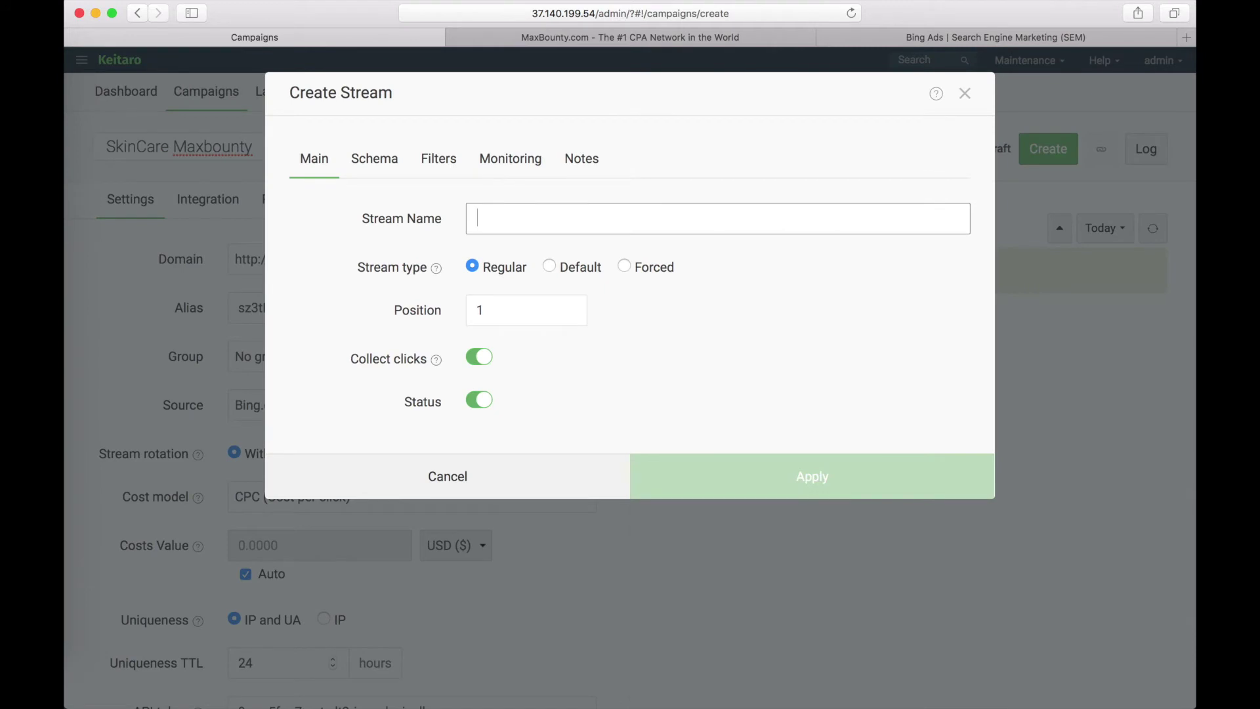
- Name the stream Skincare and attach the Skincare offer to it
text(Skincare)
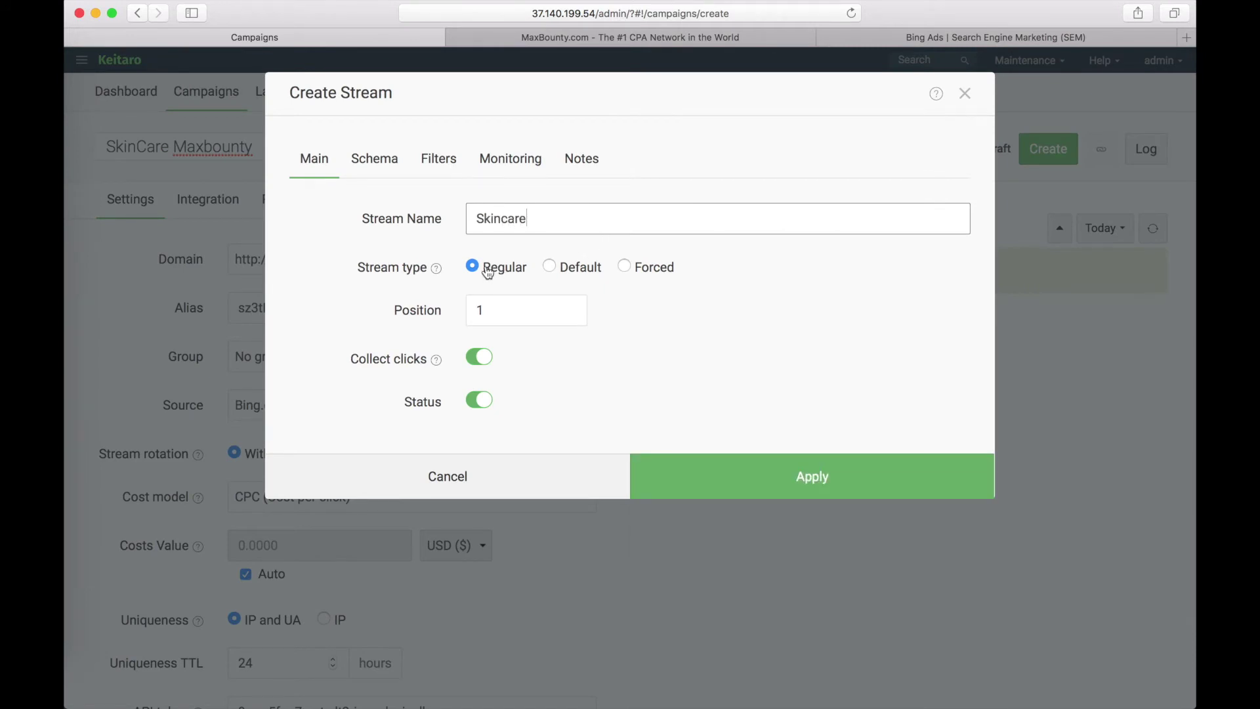
click(379, 169)
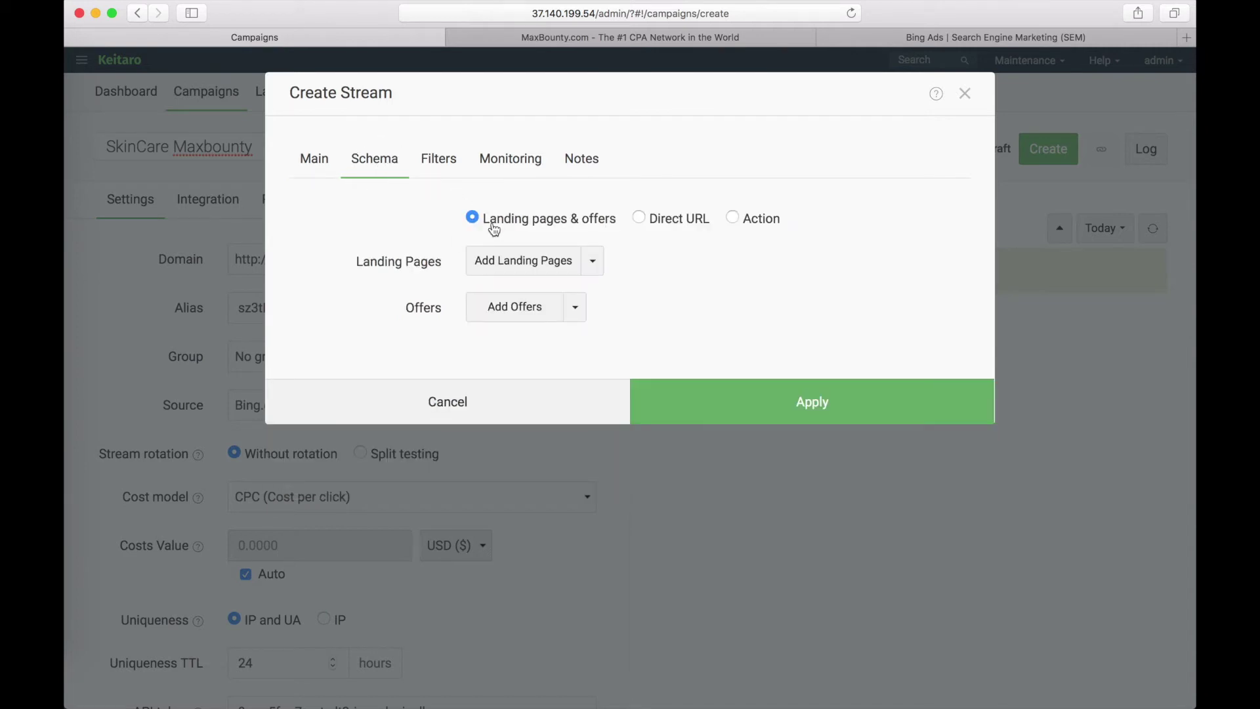
click(526, 310)
click(280, 240)
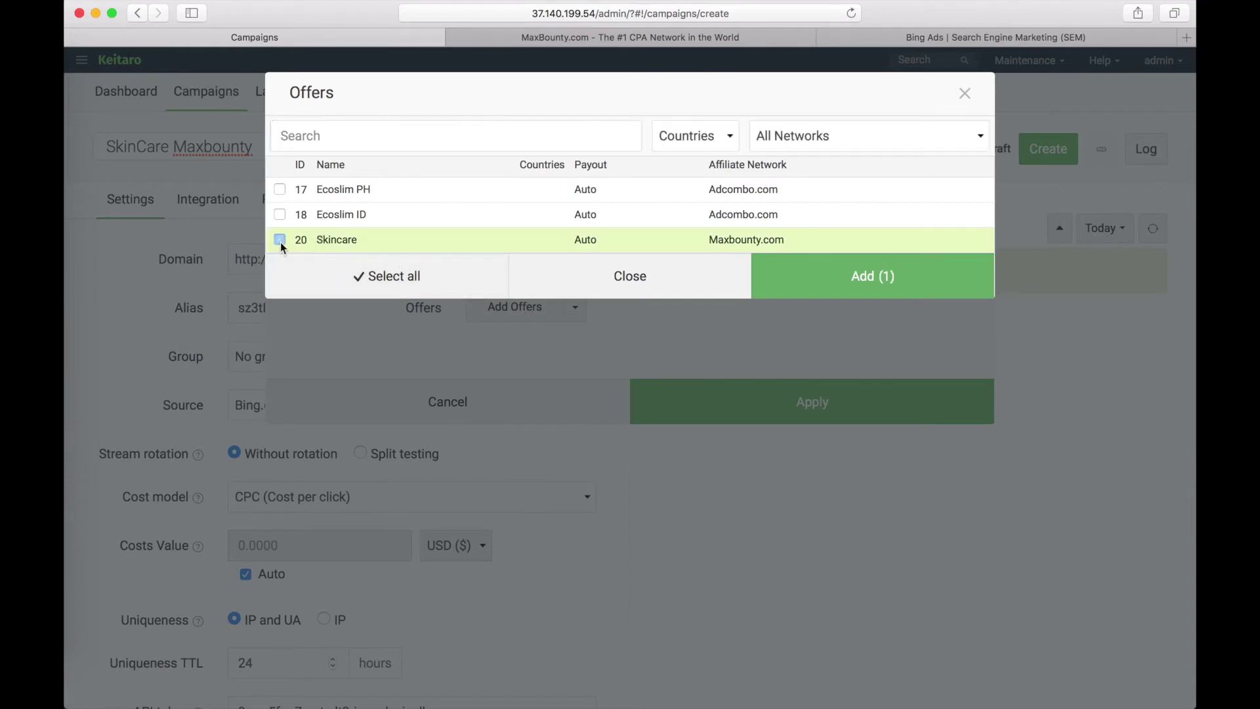
click(281, 240)
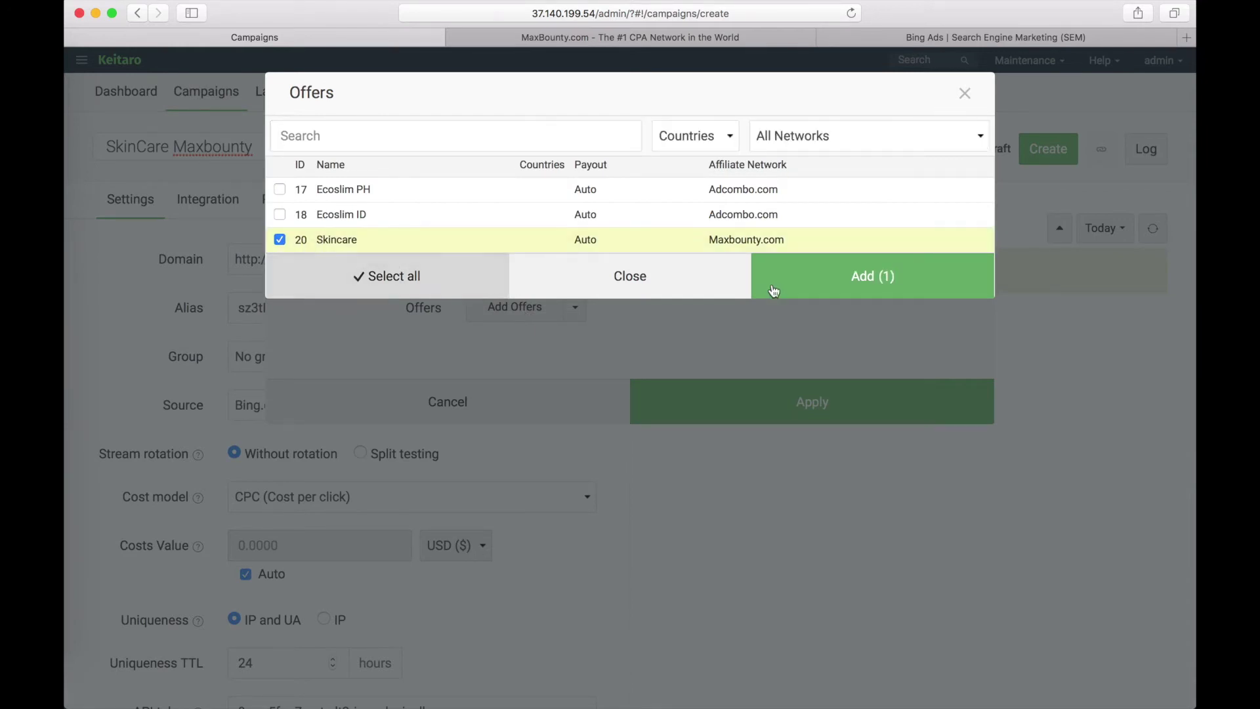
click(828, 279)
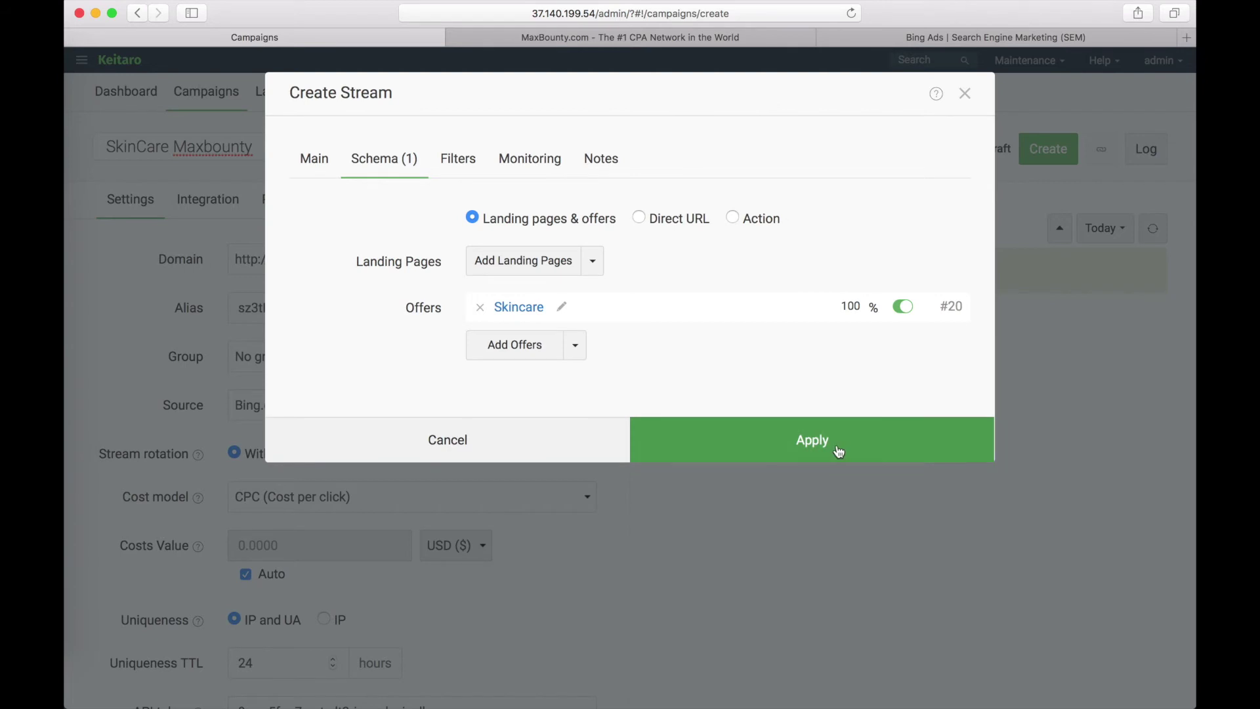
click(839, 451)
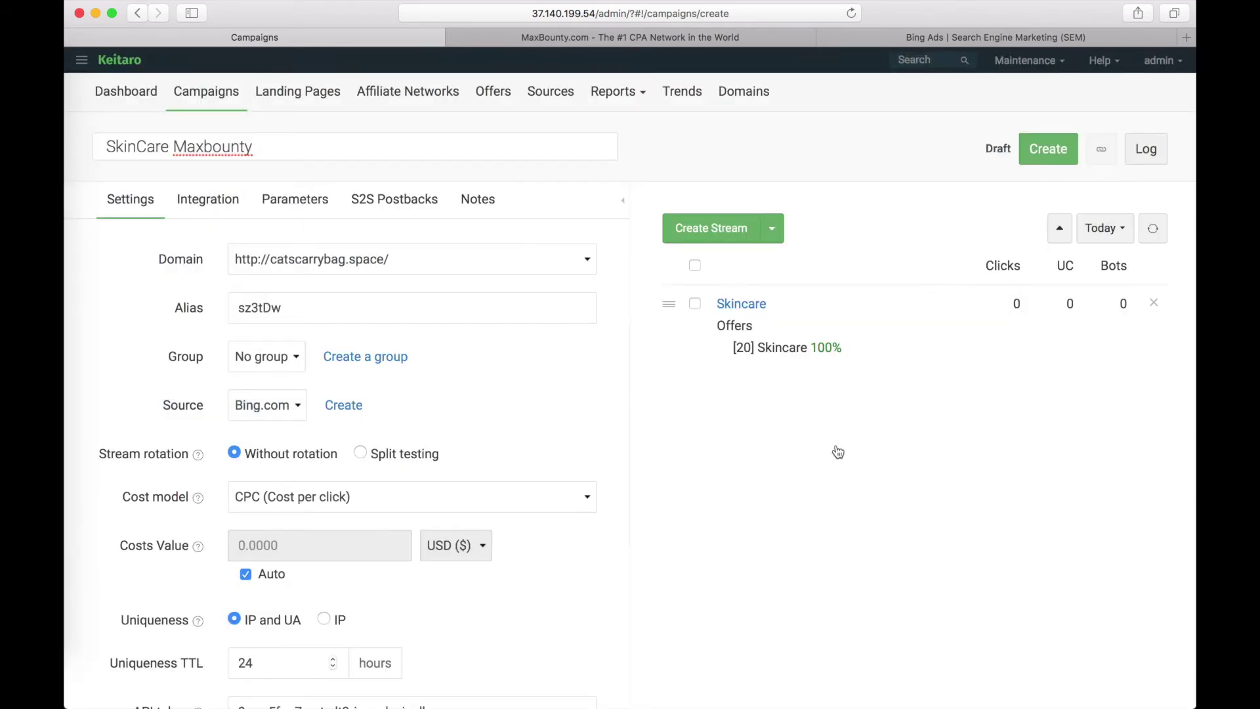
- Save the SkinCare Maxbounty campaign, copy its campaign link, and switch to Bing Ads
click(1043, 151)
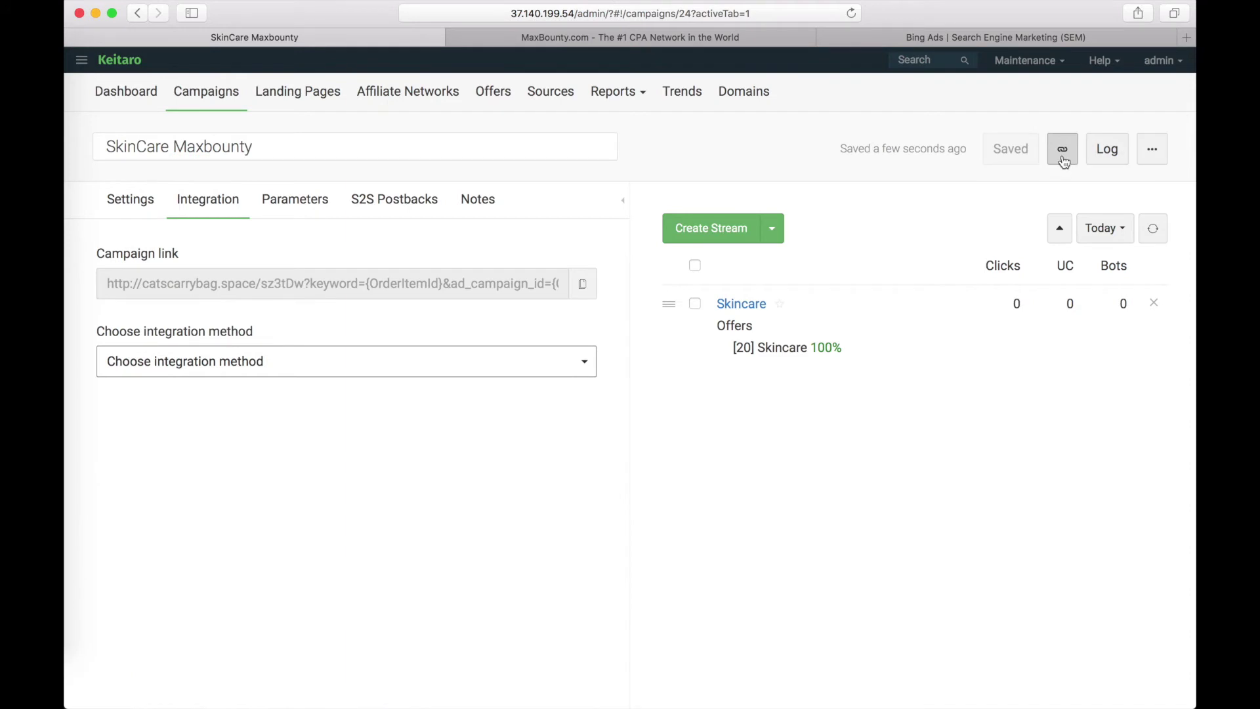
click(1062, 151)
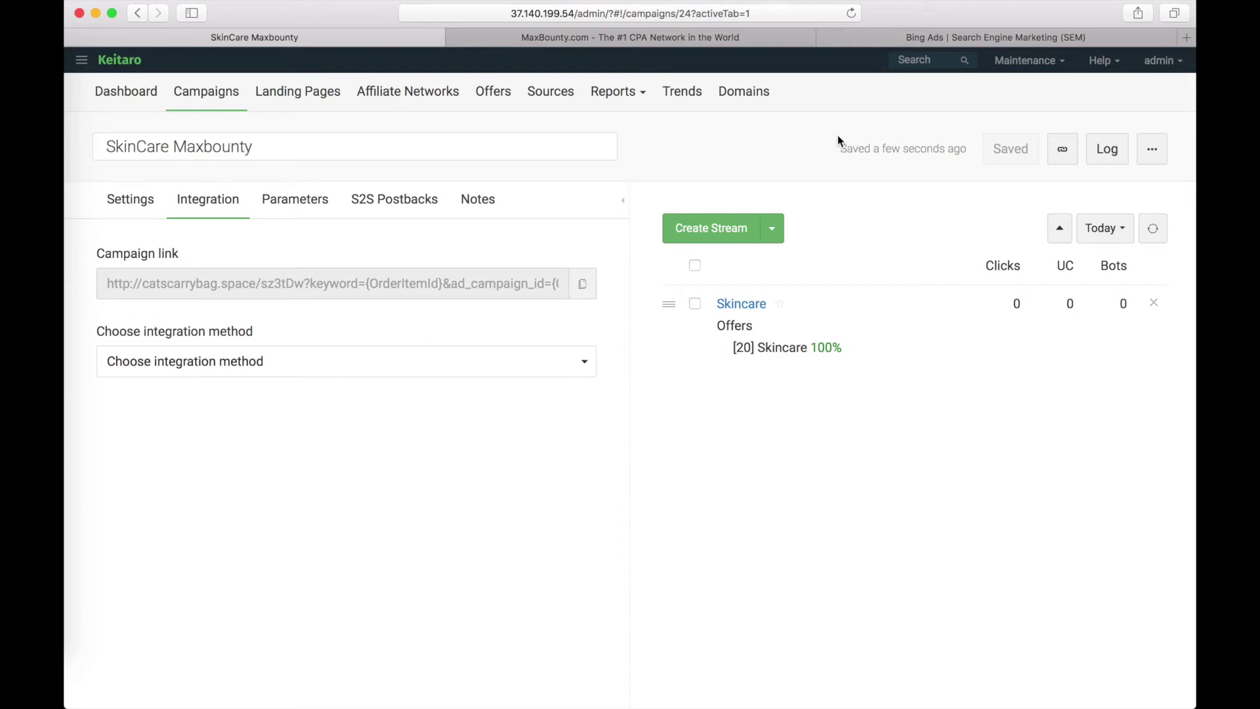
click(930, 38)
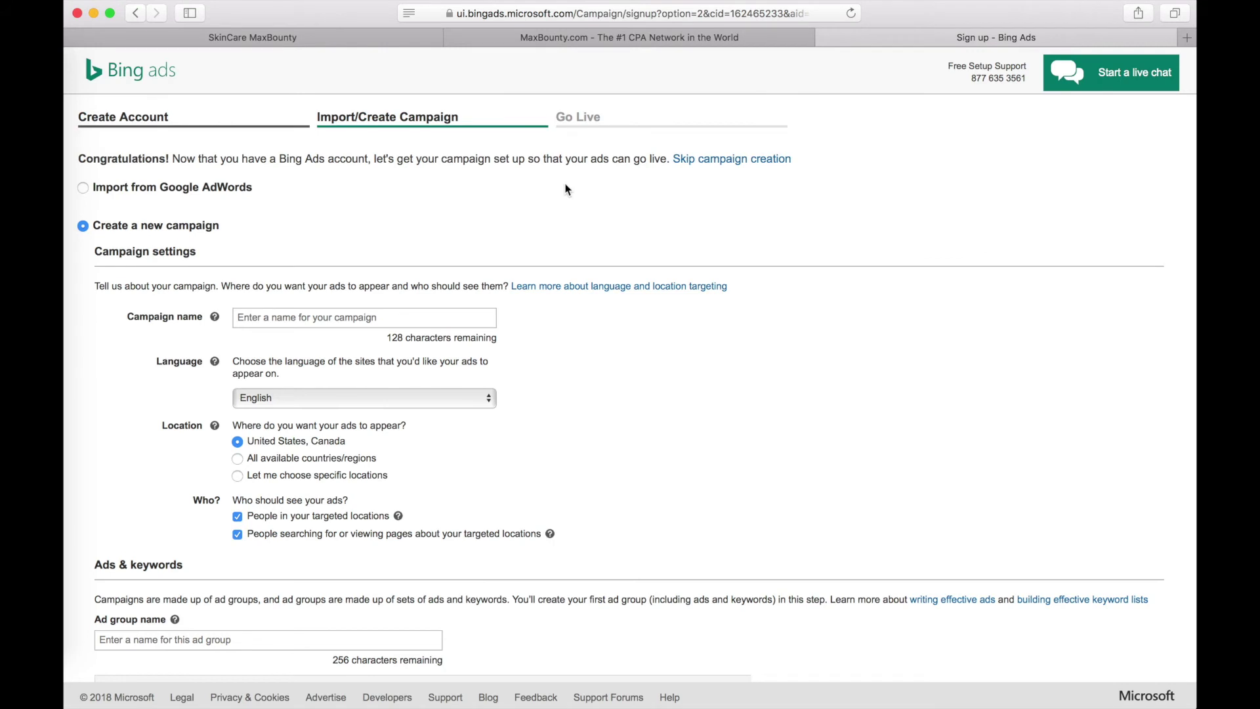
- Enter SkinCare as both the Bing campaign name and the ad group name
click(300, 319)
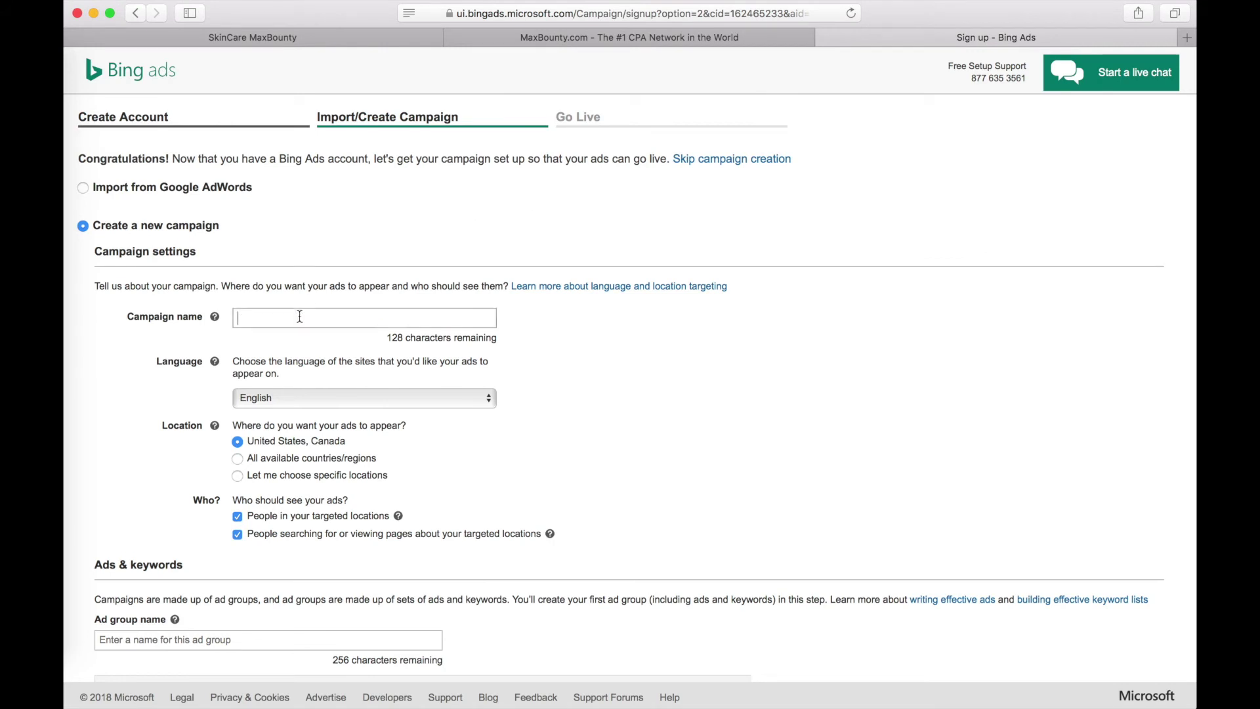
text(SkinCare)
scroll(328, 361, down, 5)
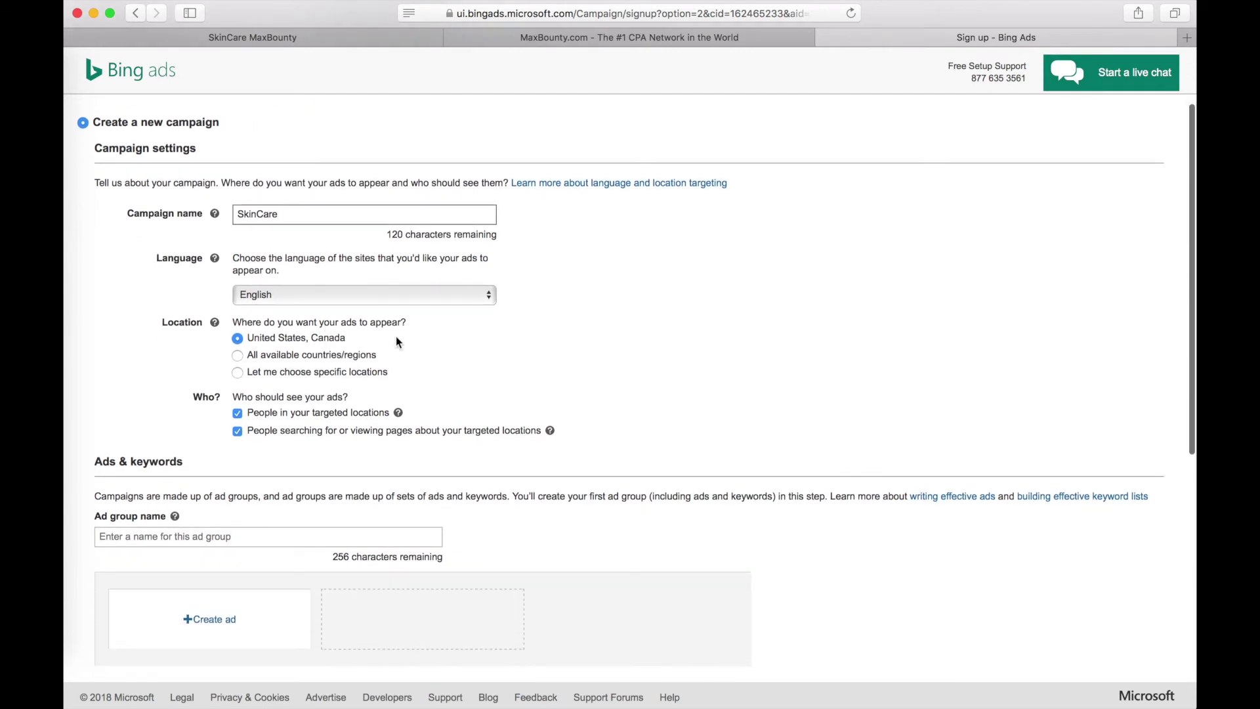
scroll(310, 439, down, 3)
click(205, 410)
text(SkinCare)
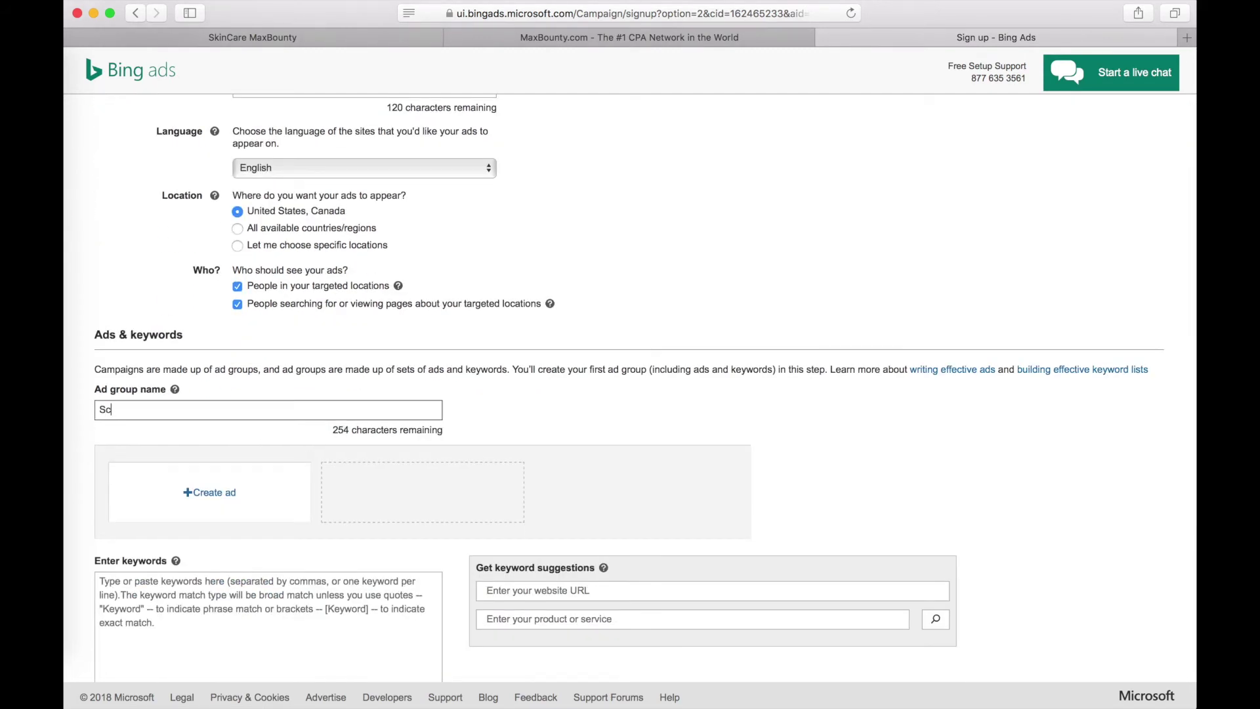
click(222, 494)
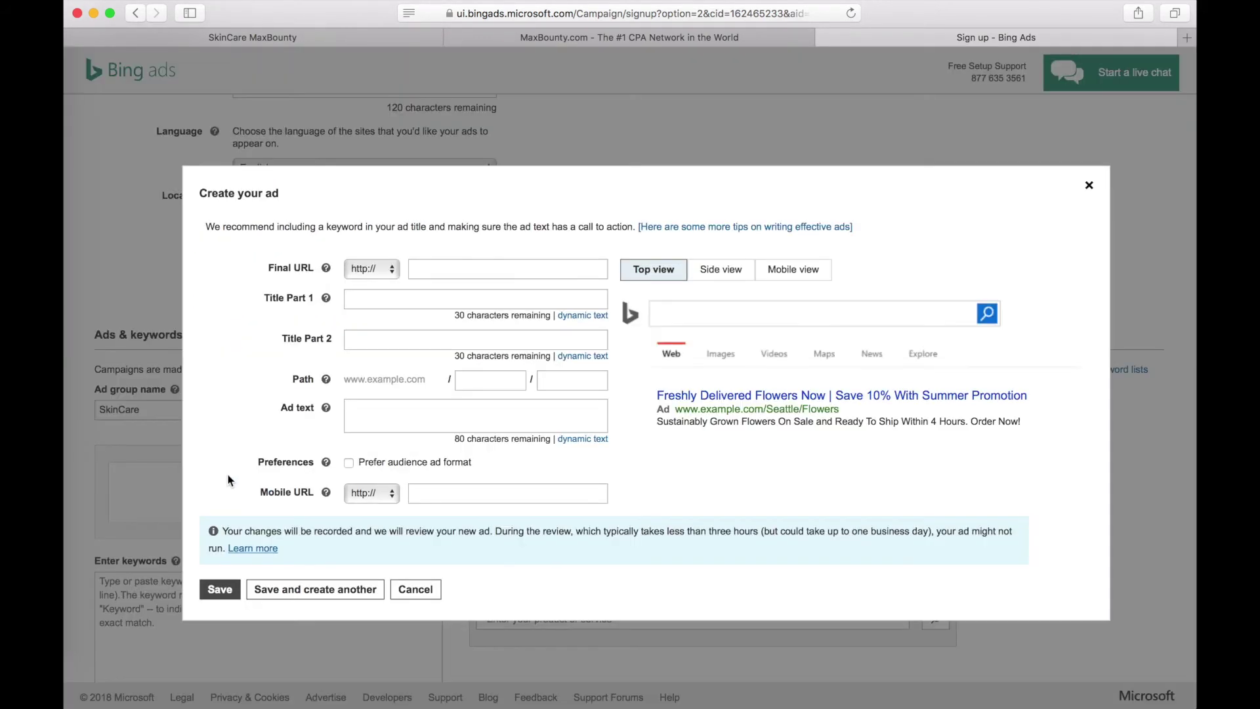
- Paste the catscarrybag.space/Vtq7rb tracking link as the ad's final and mobile URL
click(444, 268)
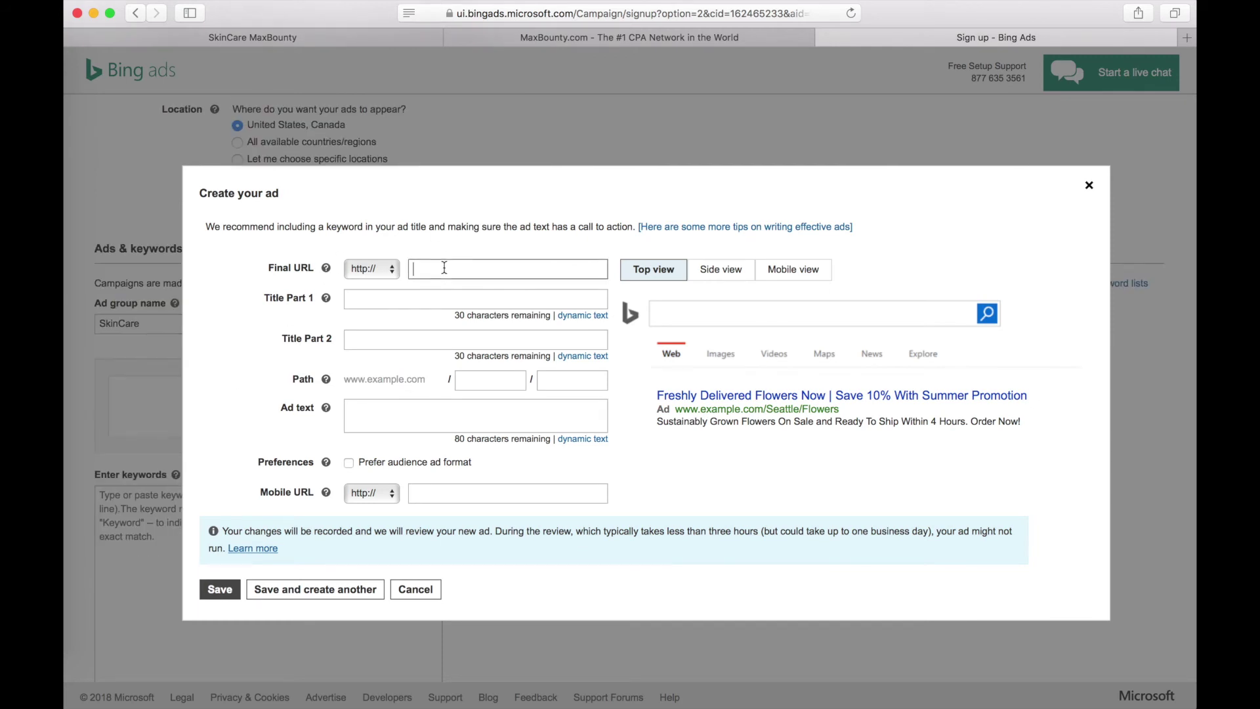
key(super+v)
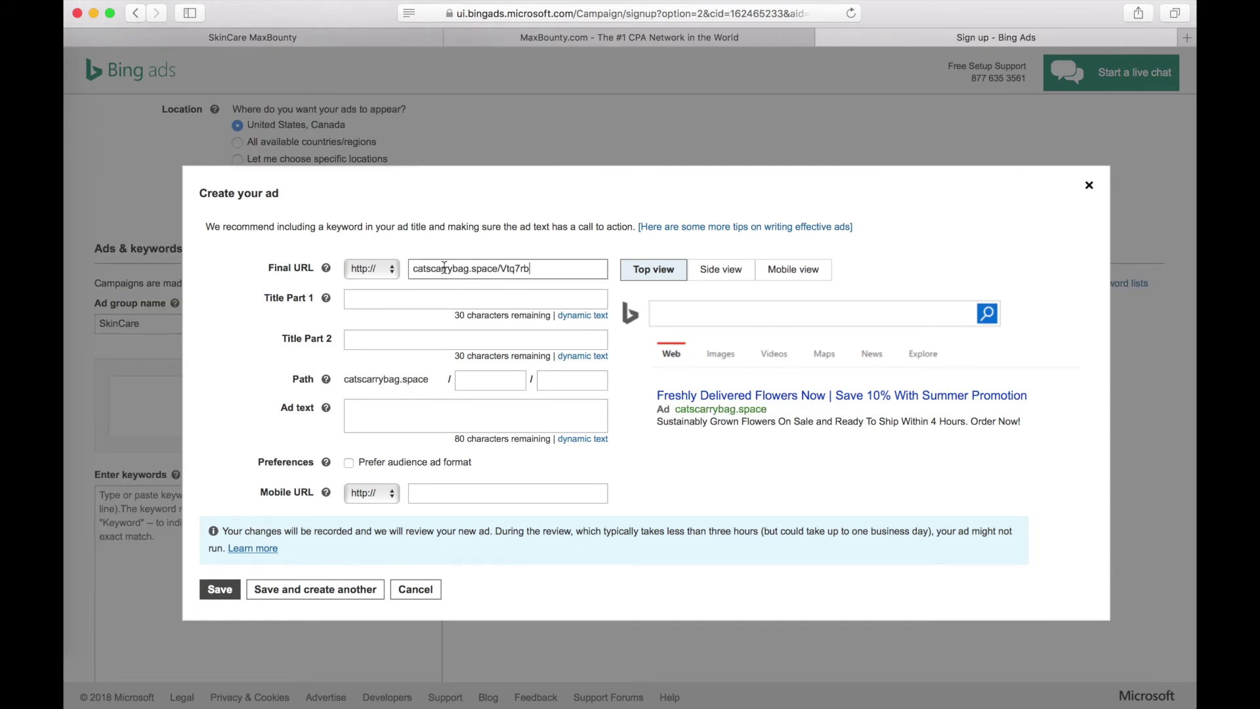
click(422, 492)
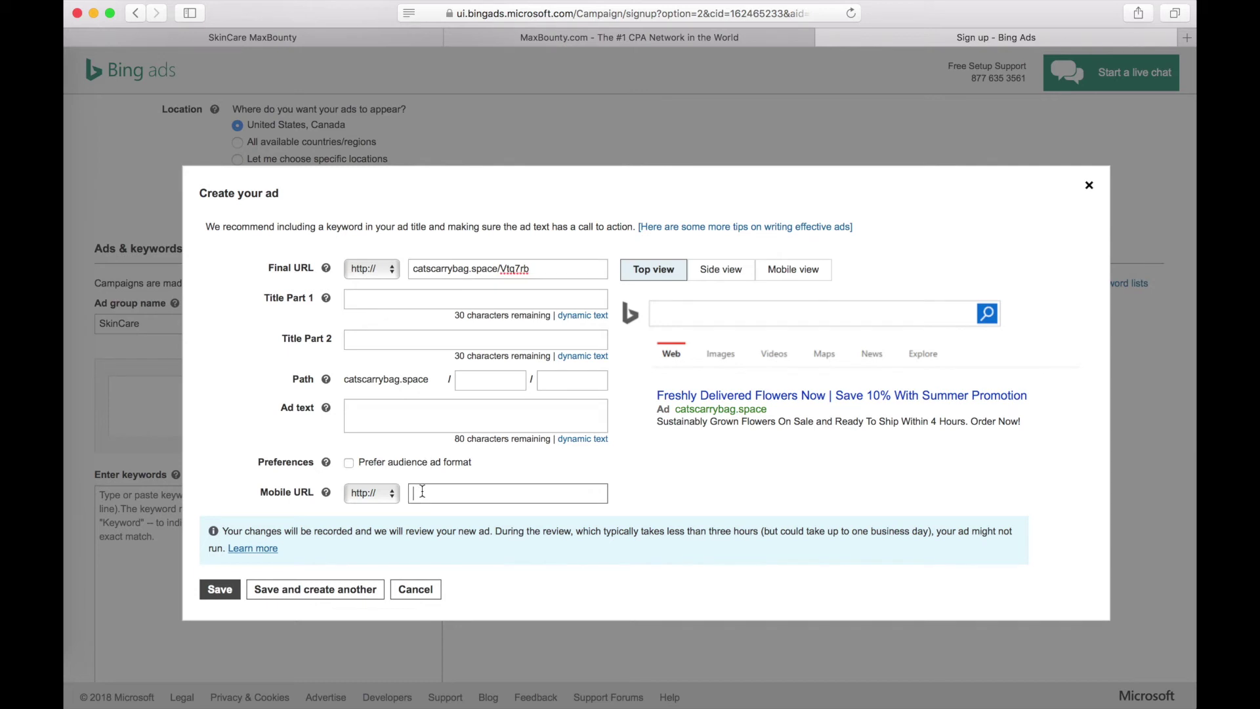
key(super+v)
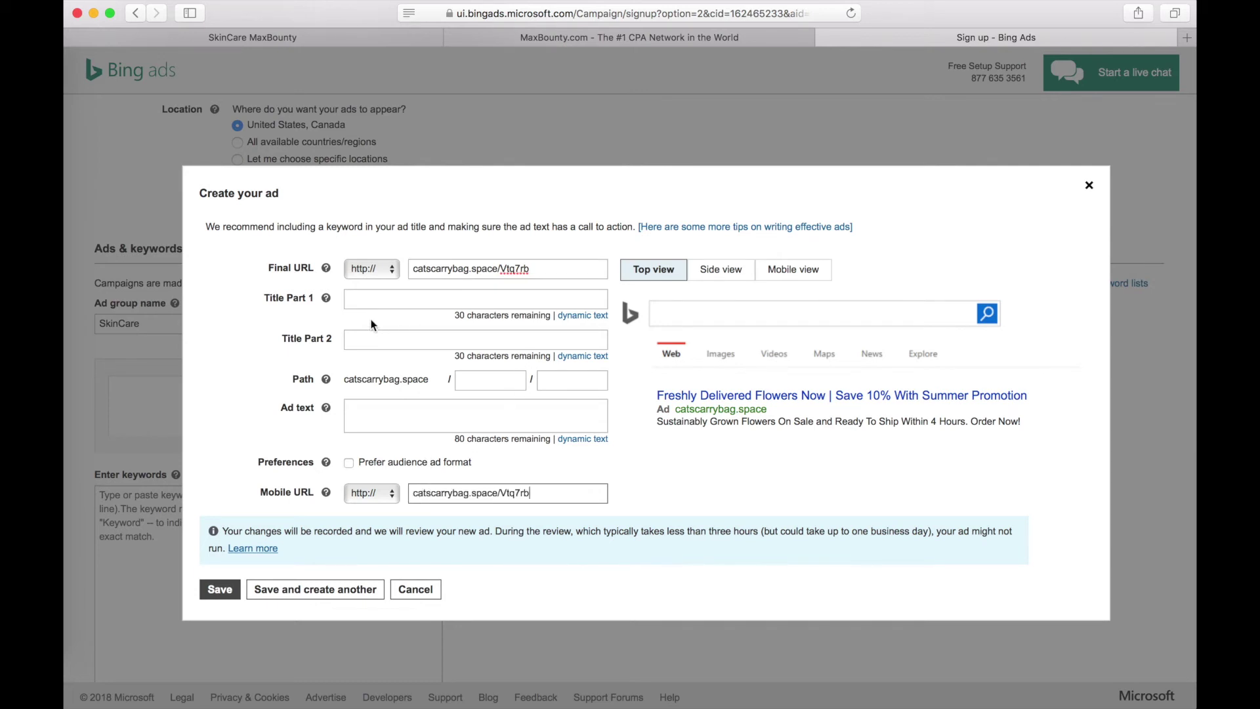
- Copy 'Brilliance SF Skincare' from the MaxBounty page into Title Part 1
click(369, 297)
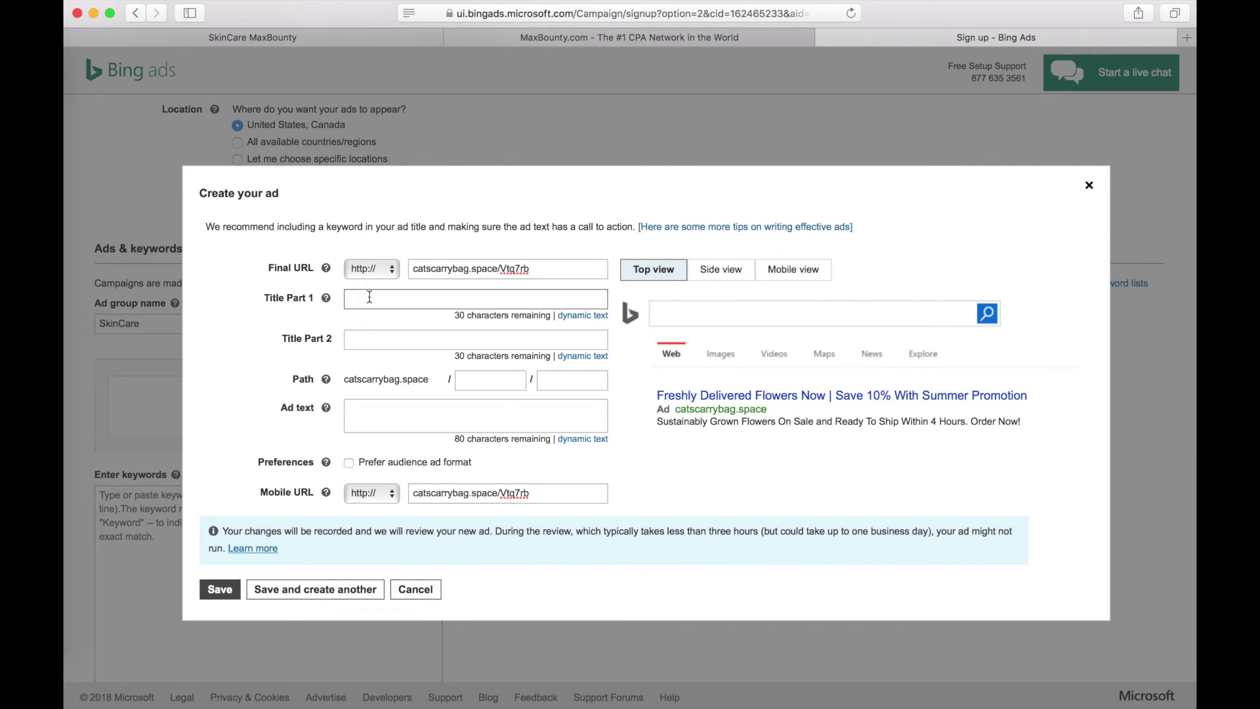
click(556, 41)
drag(282, 138, 516, 139)
key(super+c)
click(922, 40)
key(super+v)
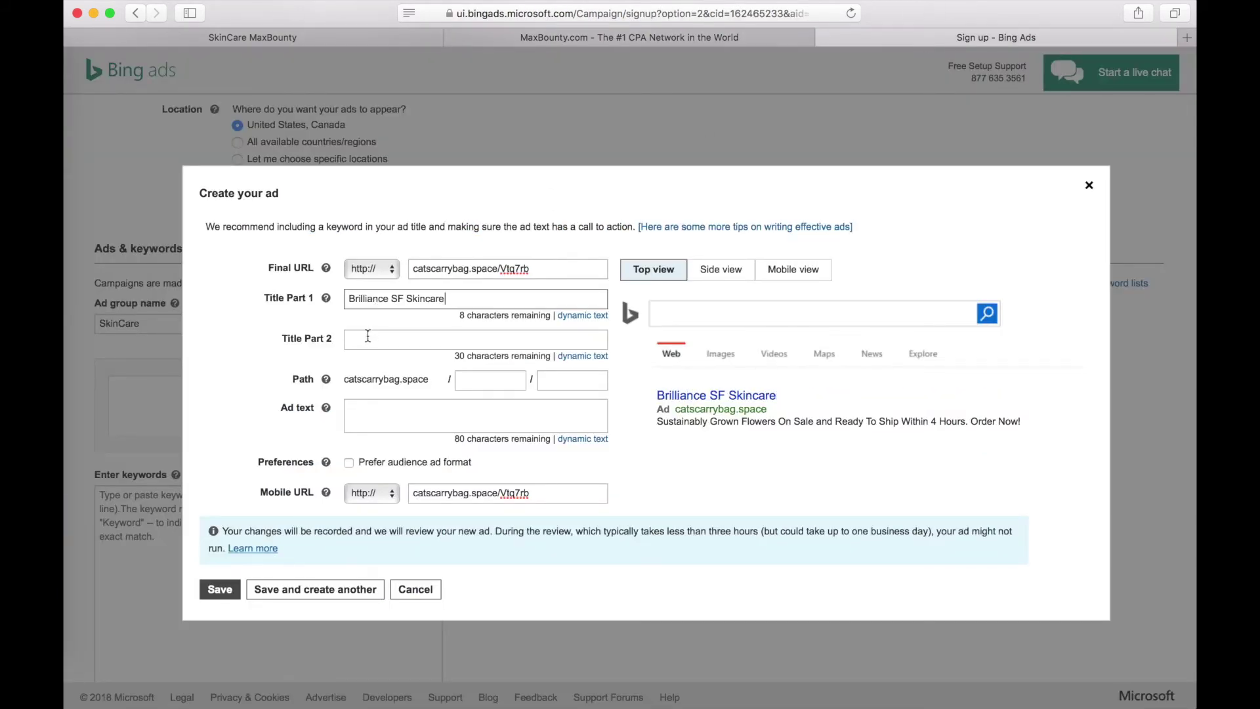
- Fill Title Part 2 with 'Visibly Younger Looking Skin!' copied from the MaxBounty offer page
click(368, 337)
click(612, 39)
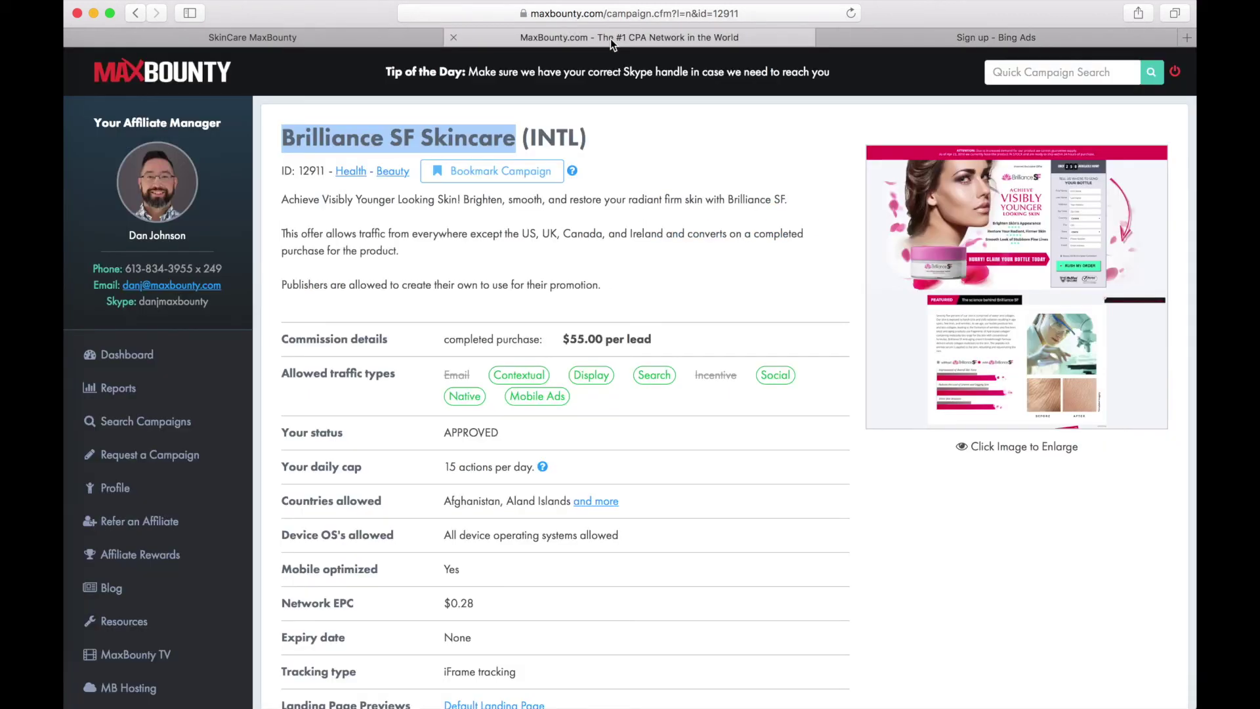
triple_click(295, 204)
drag(282, 201, 464, 201)
click(985, 37)
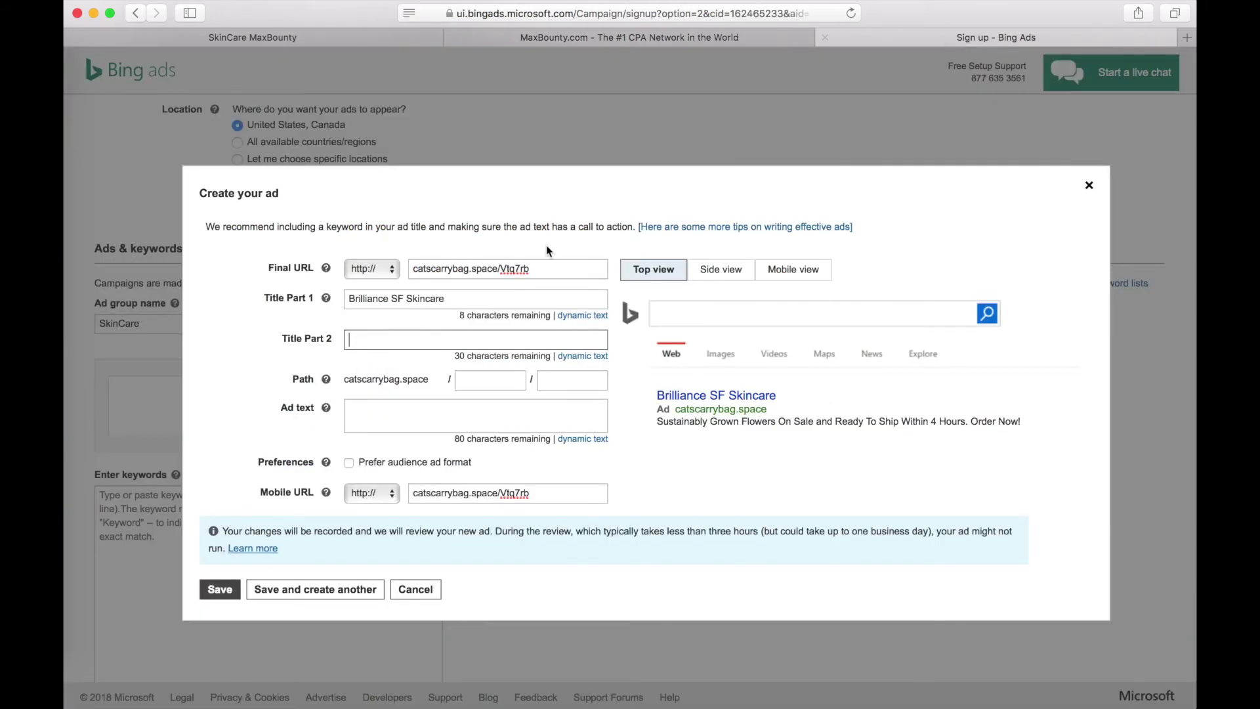
- Paste the offer's Brilliance SF product description as the ad text and save the ad
click(381, 408)
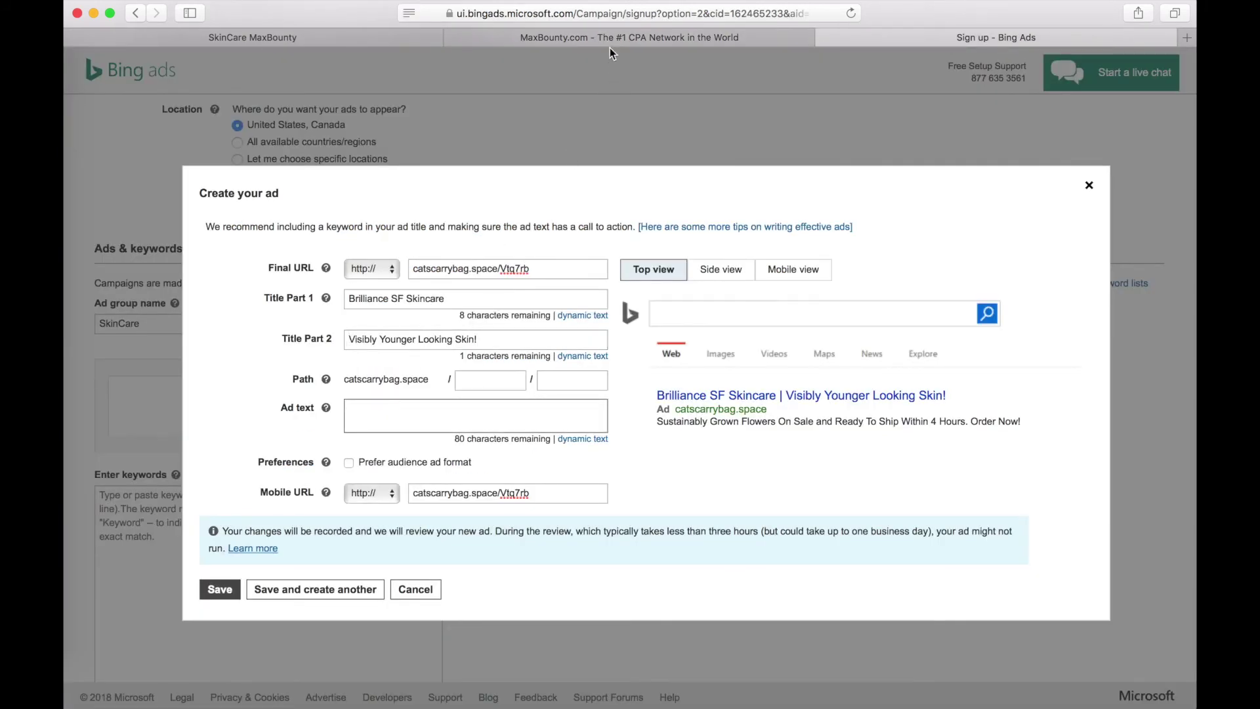
click(601, 37)
click(464, 199)
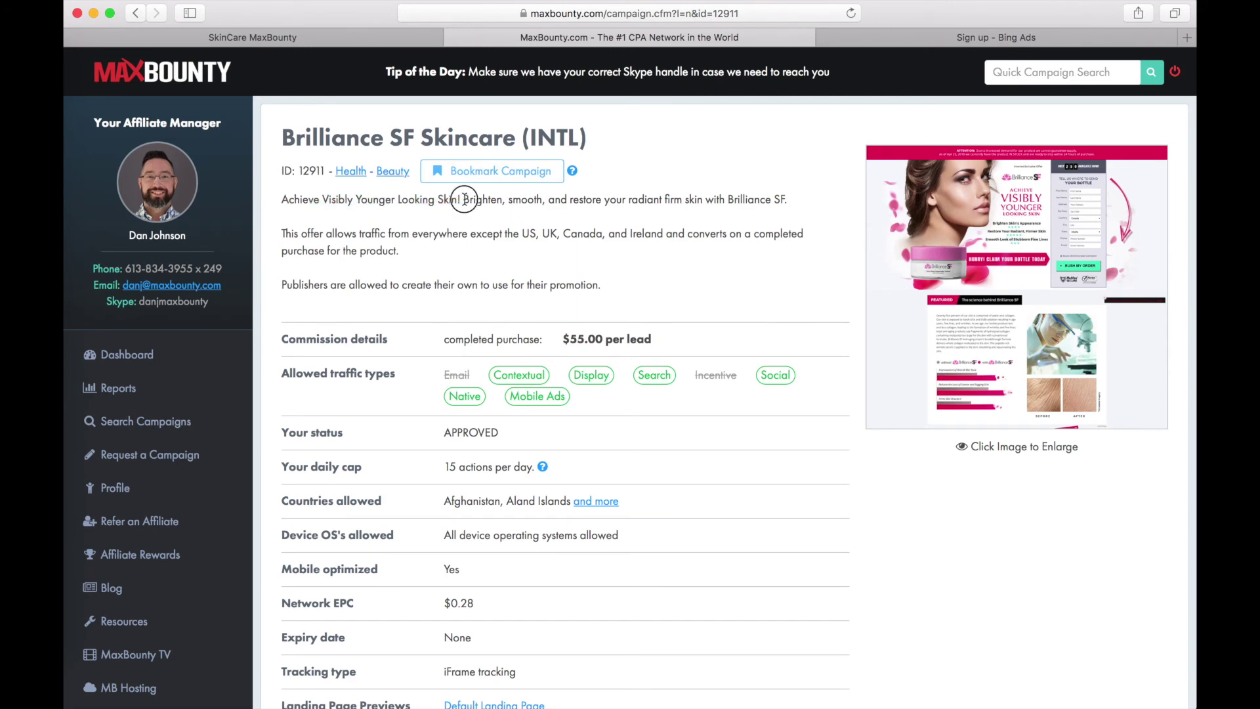
drag(464, 199, 787, 202)
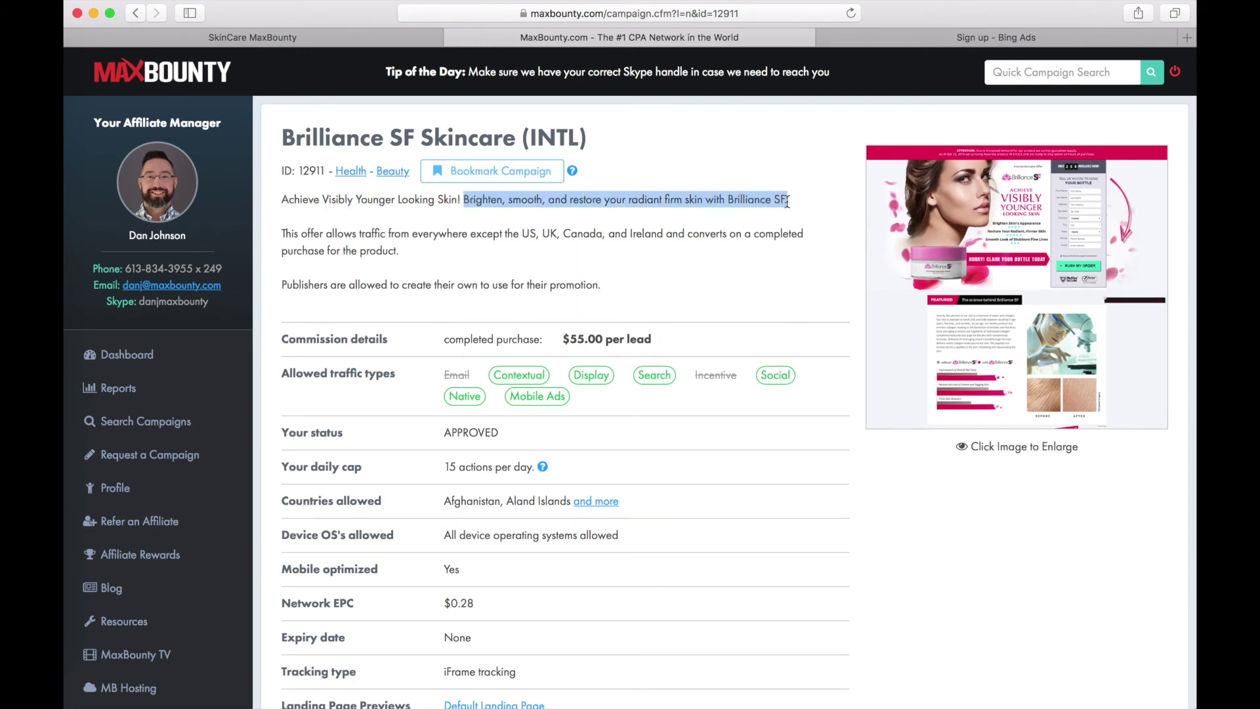
click(992, 37)
key(super+v)
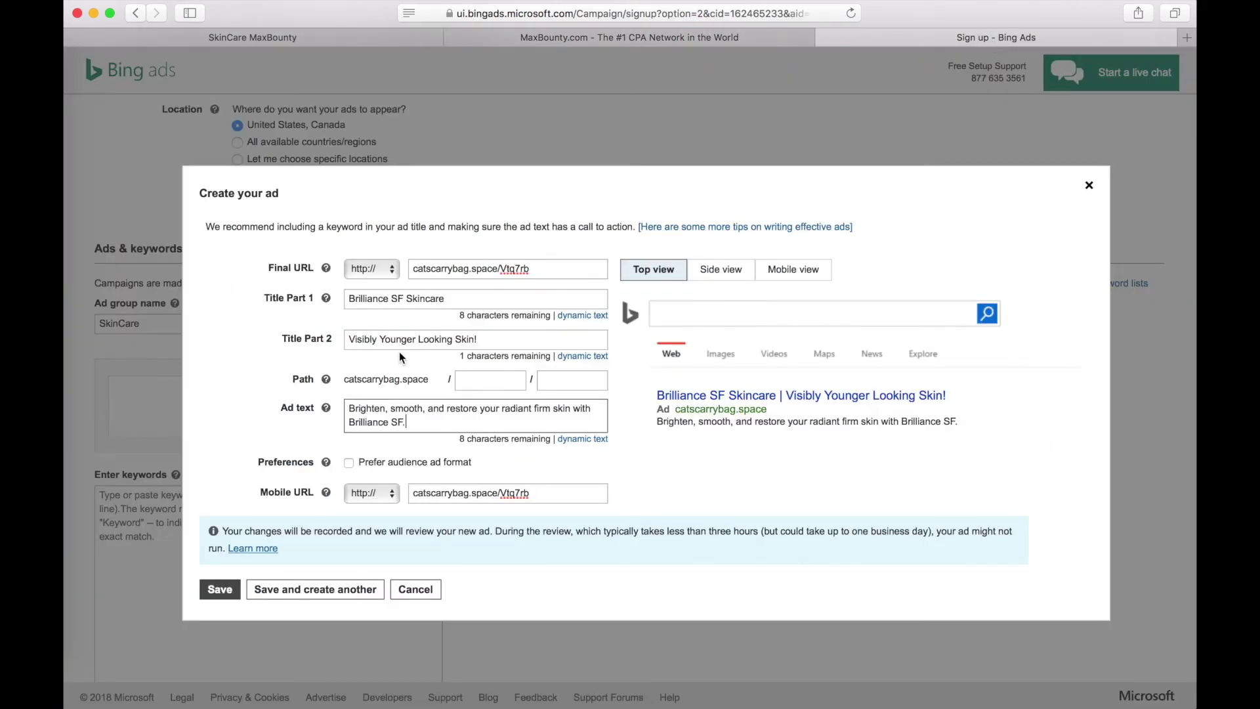
click(220, 590)
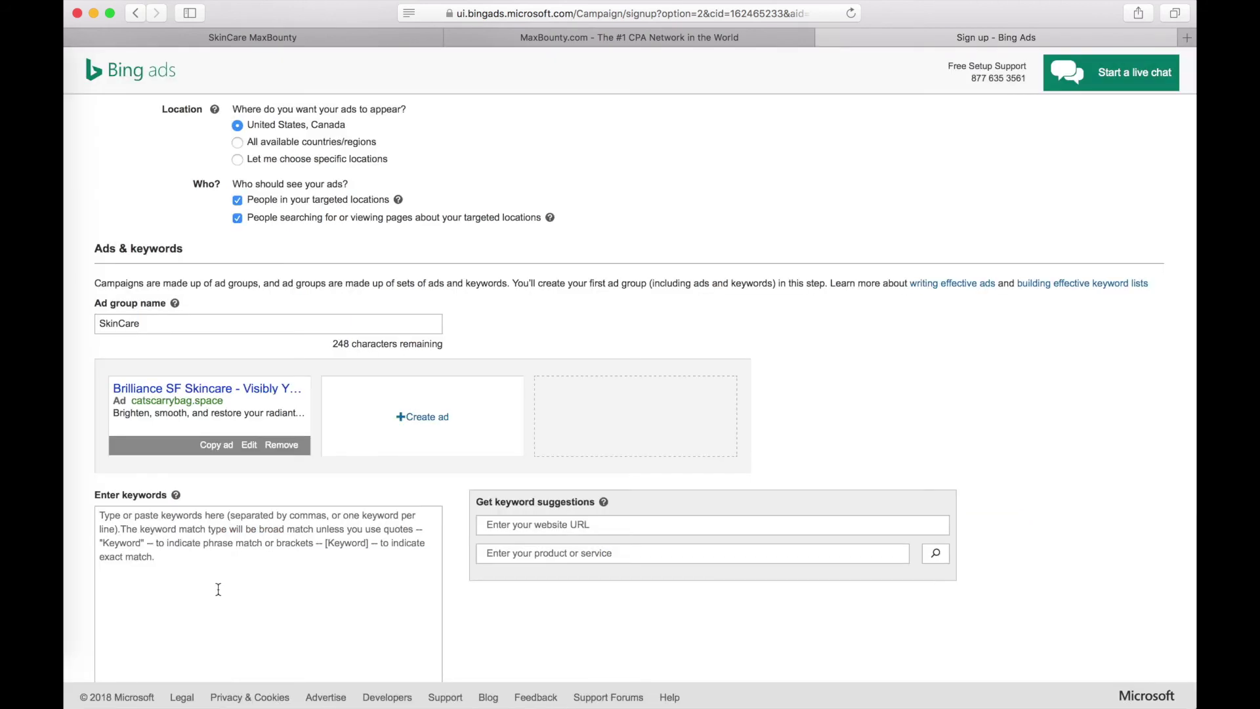
- Add keywords 'young skin', 'skin care' plus suggested terms like 'younger looking skin' and 'keep skin young'
scroll(219, 590, down, 5)
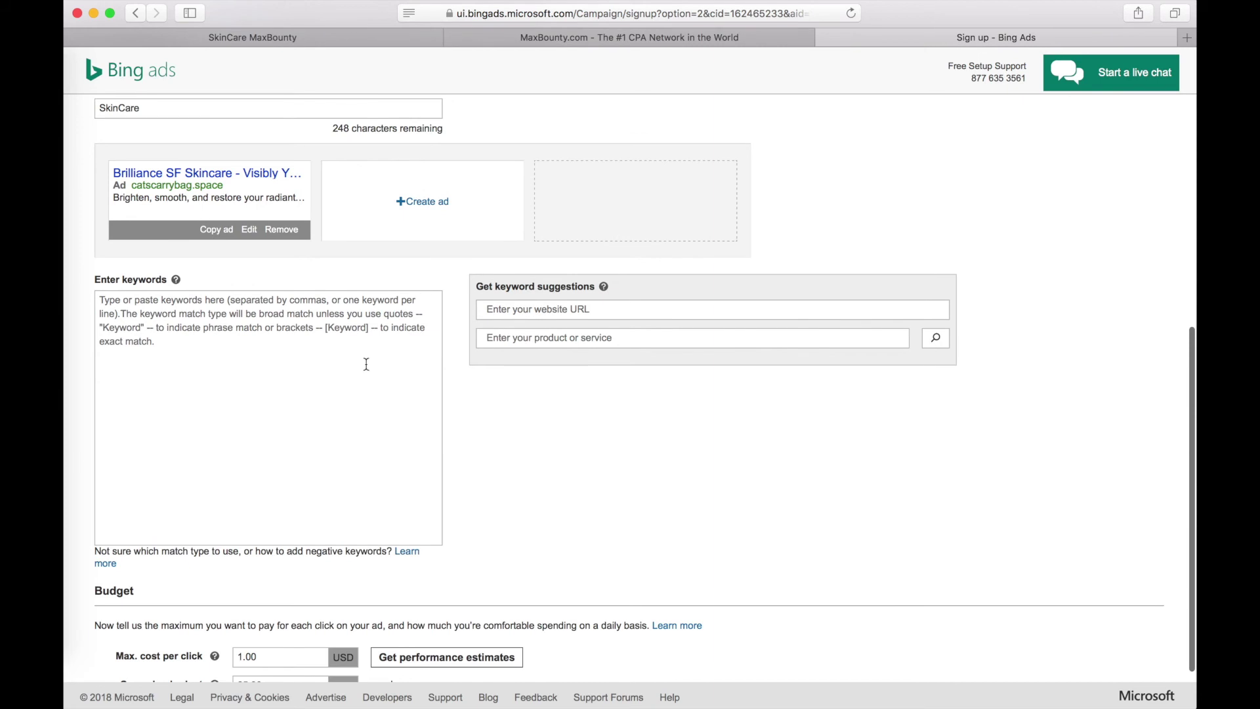
click(231, 312)
text(youn)
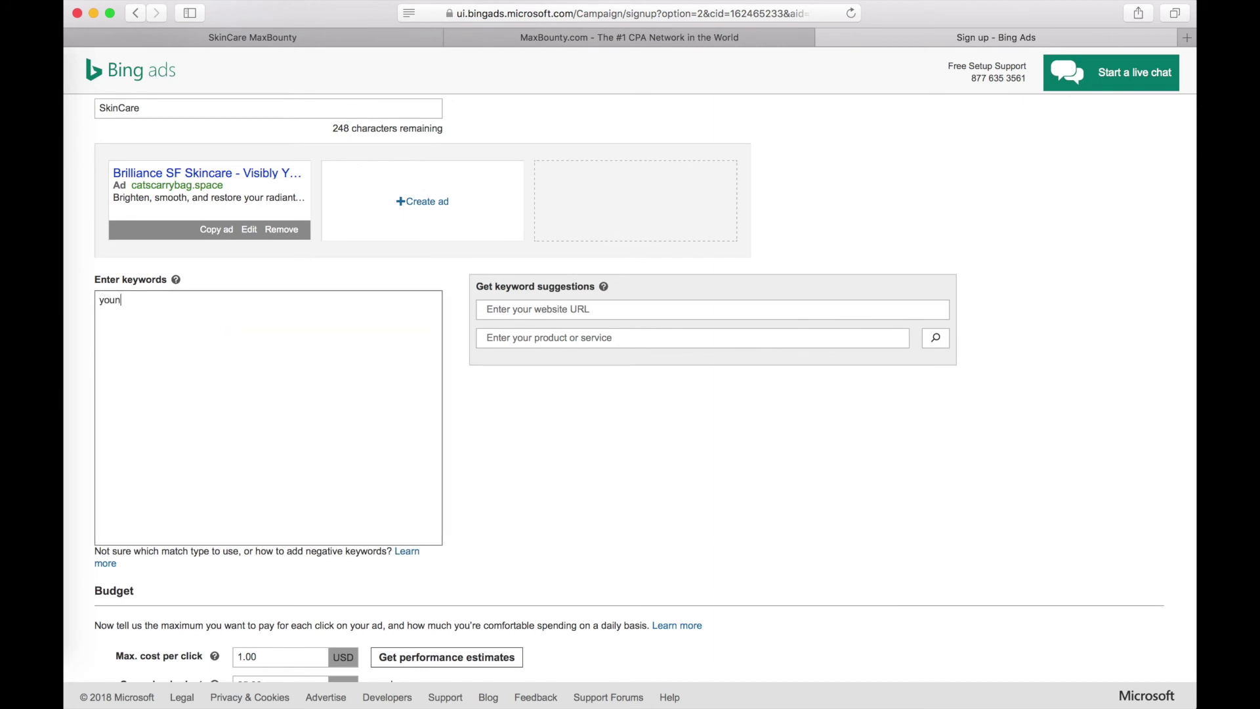
text(g skin)
key(Return)
text(skin care)
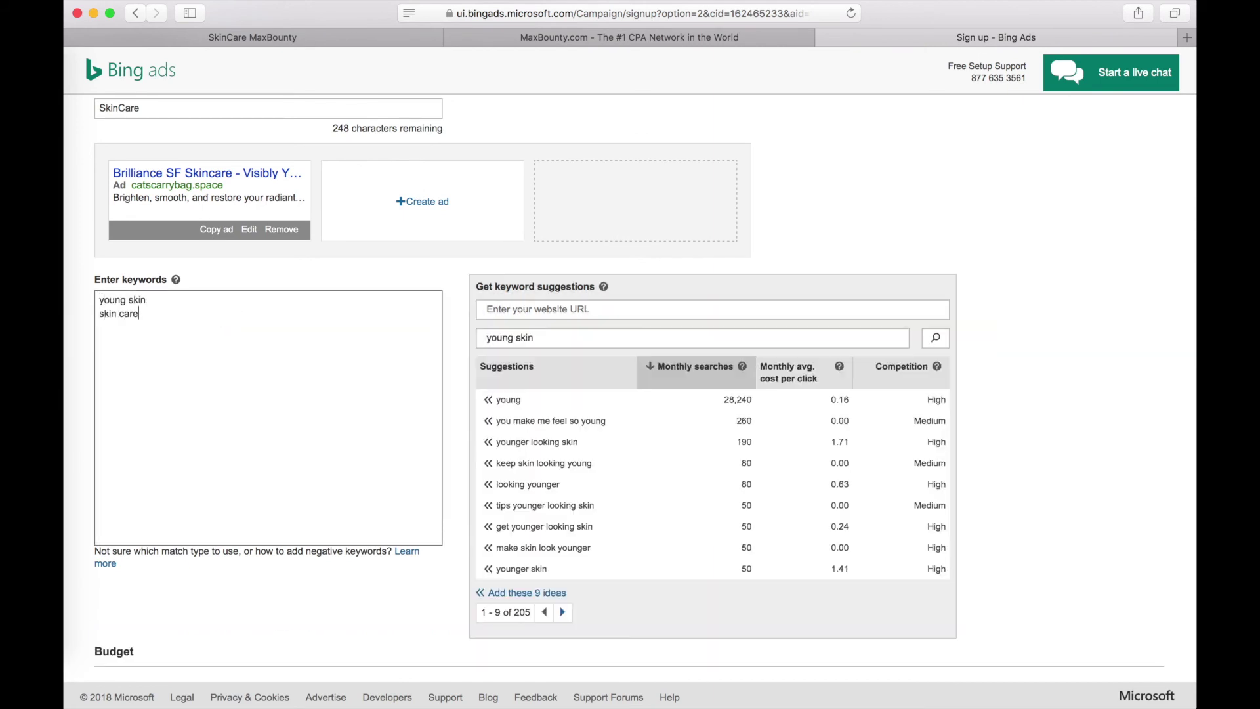
click(516, 486)
click(535, 462)
click(534, 442)
click(542, 443)
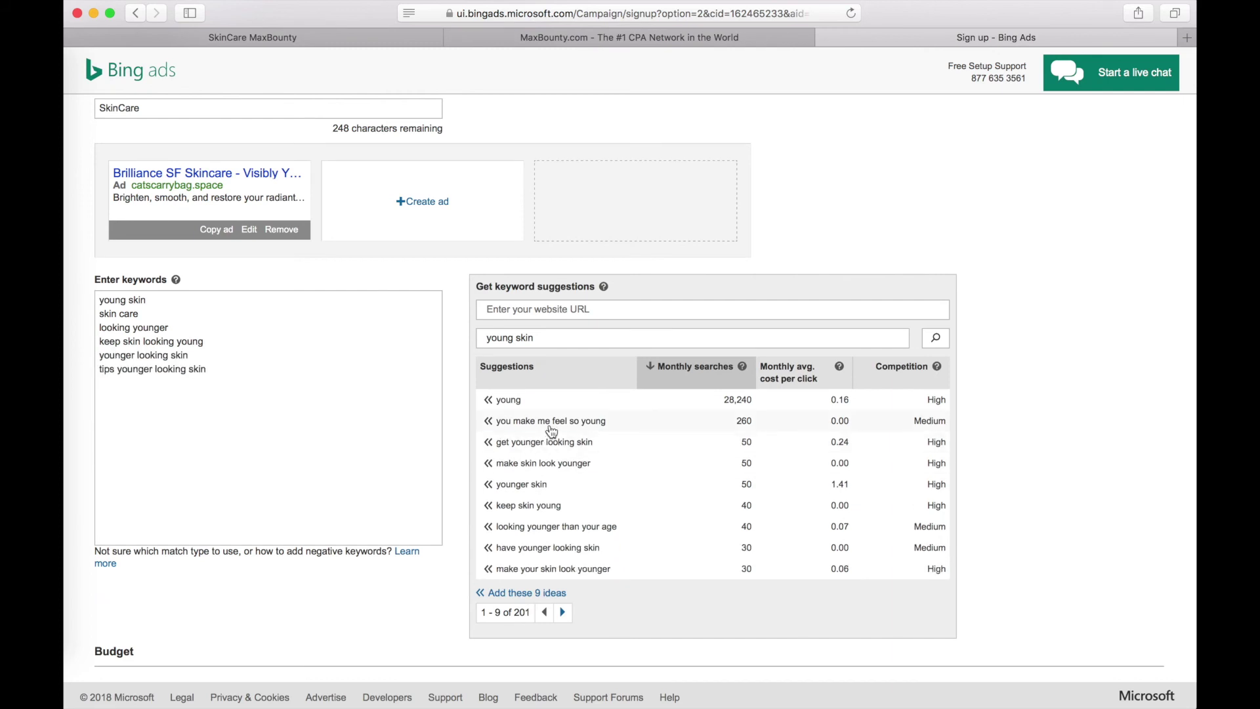
click(522, 466)
click(522, 464)
click(521, 465)
click(522, 464)
- Set max cost per click to 0.05 and daily campaign budget to 1, then save the campaign
scroll(342, 473, down, 4)
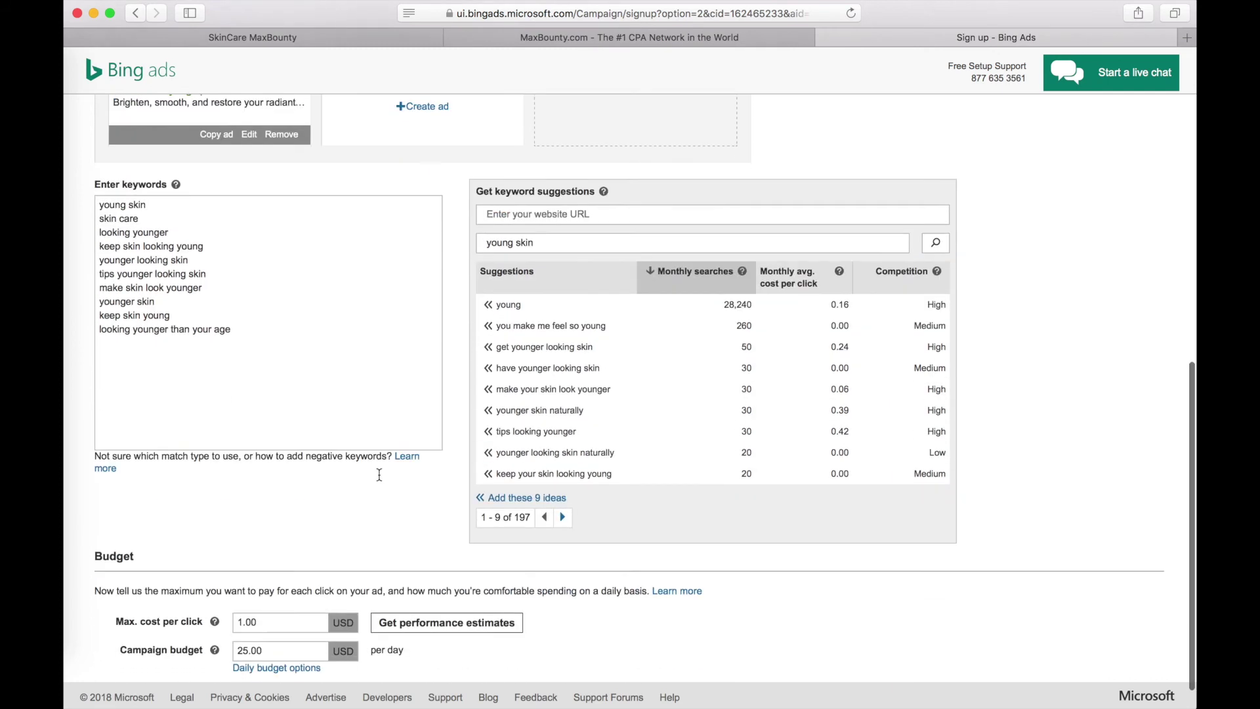
double_click(283, 585)
text(0.05)
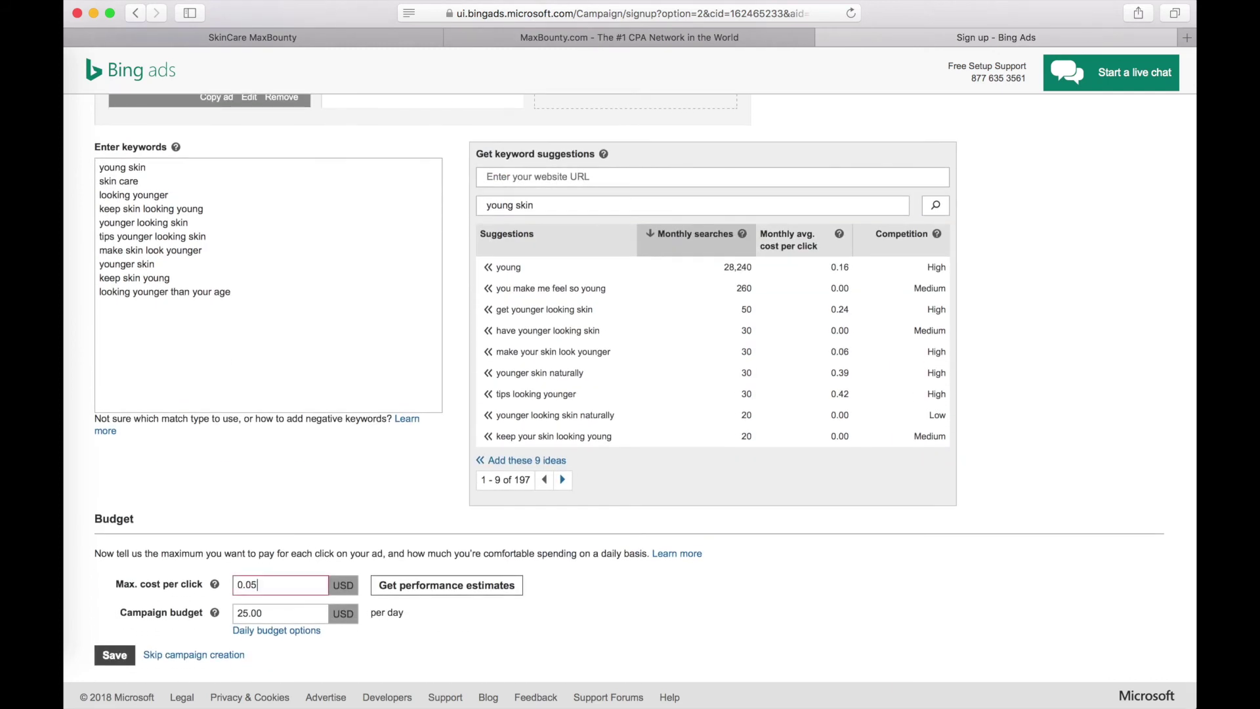
double_click(288, 612)
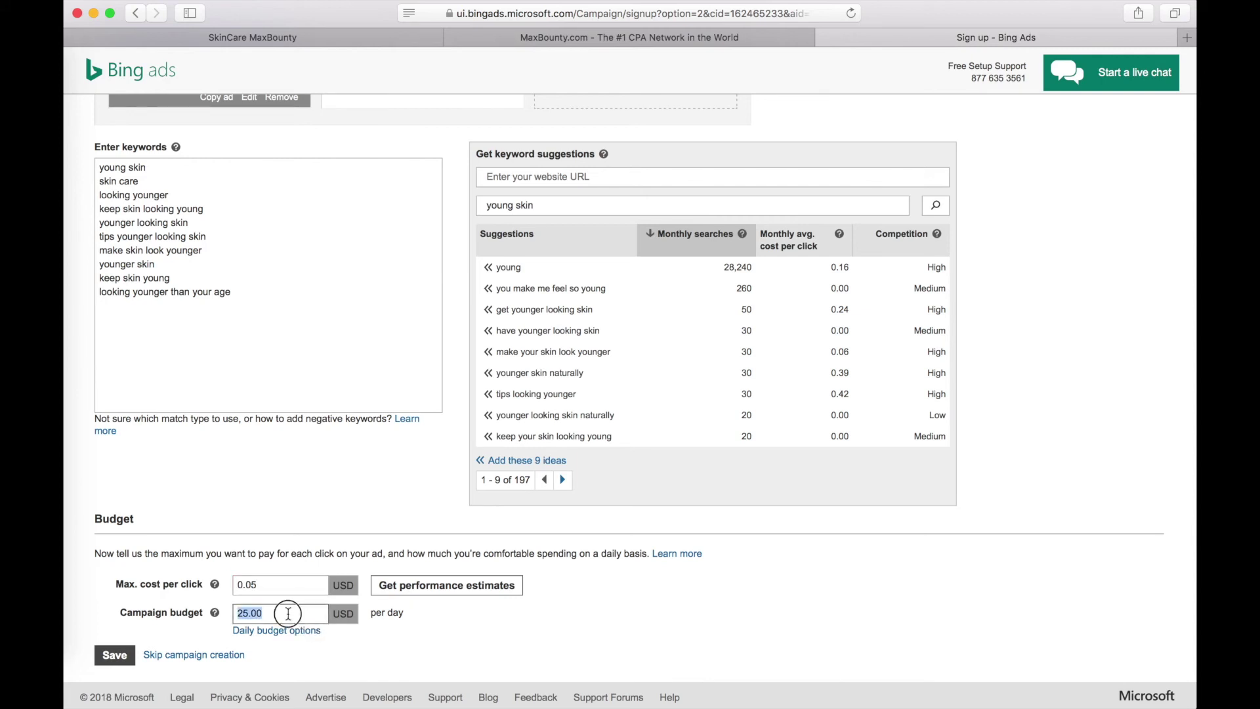
text(1)
click(126, 660)
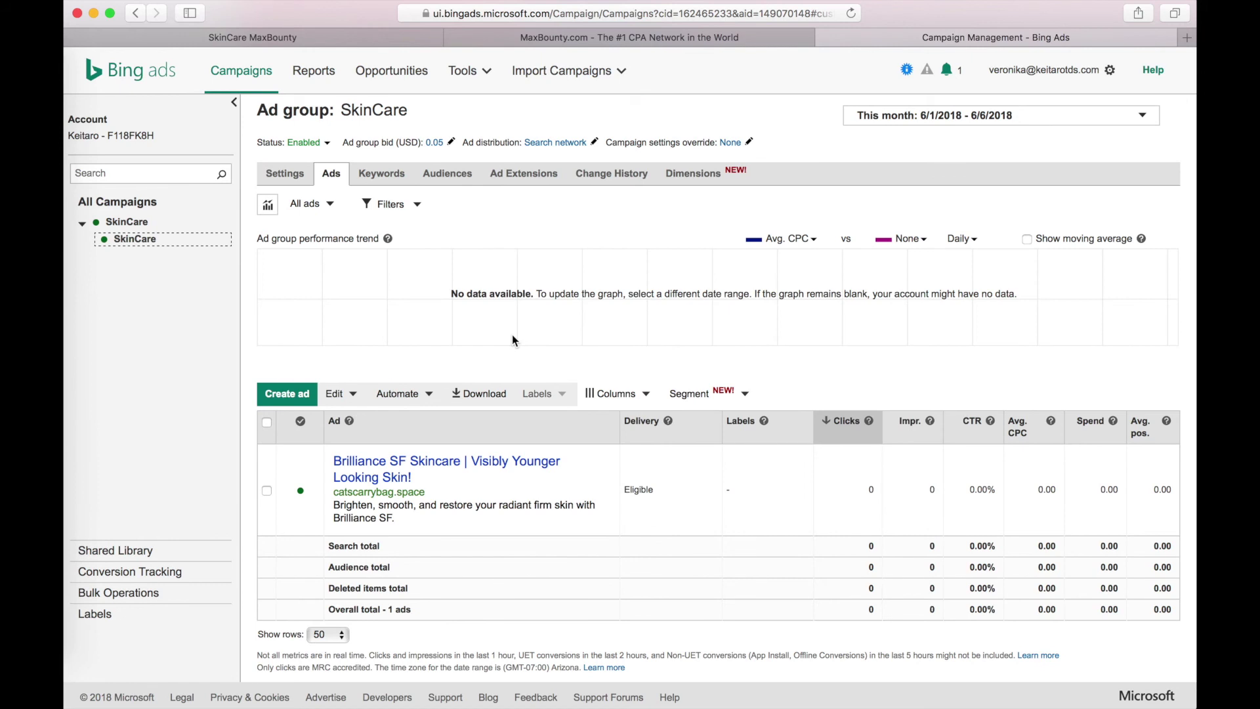
- Open the SkinCare ad's headline link to reach the Brilliance SF landing page in a new tab
click(381, 481)
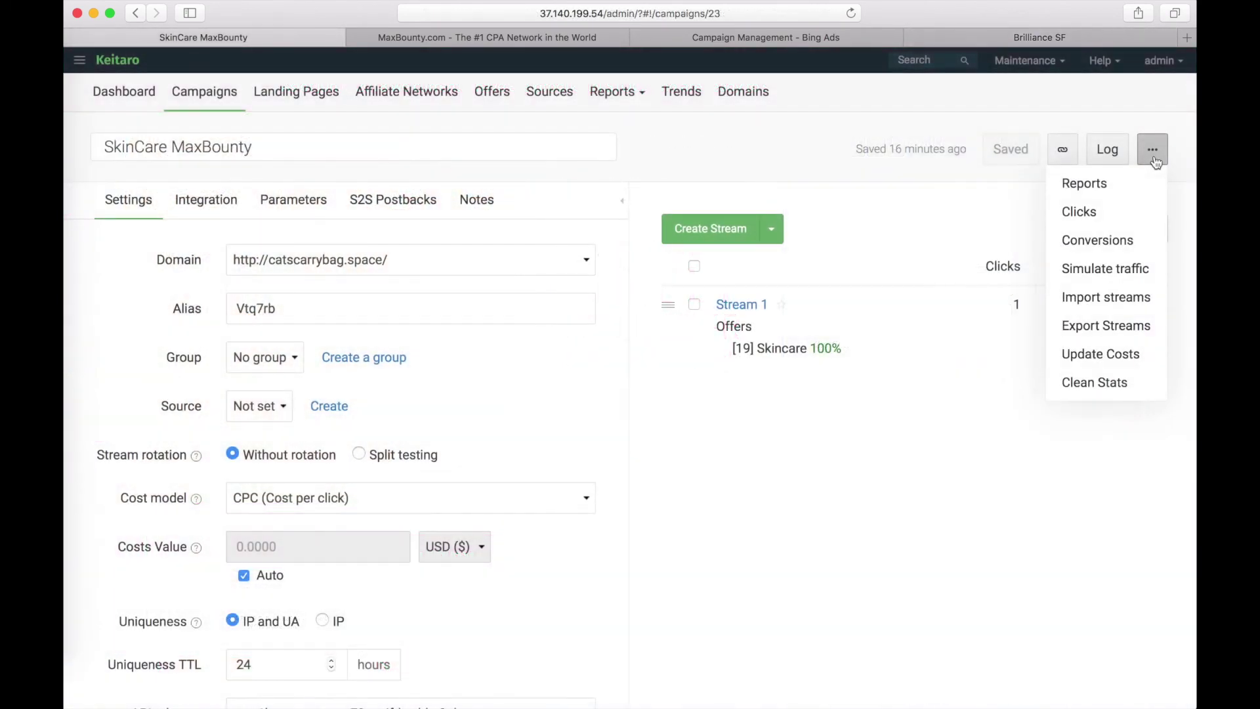
- Inspect the SkinCare MaxBounty click log columns for the Bing.com click, then go back to the Dashboard
click(1109, 221)
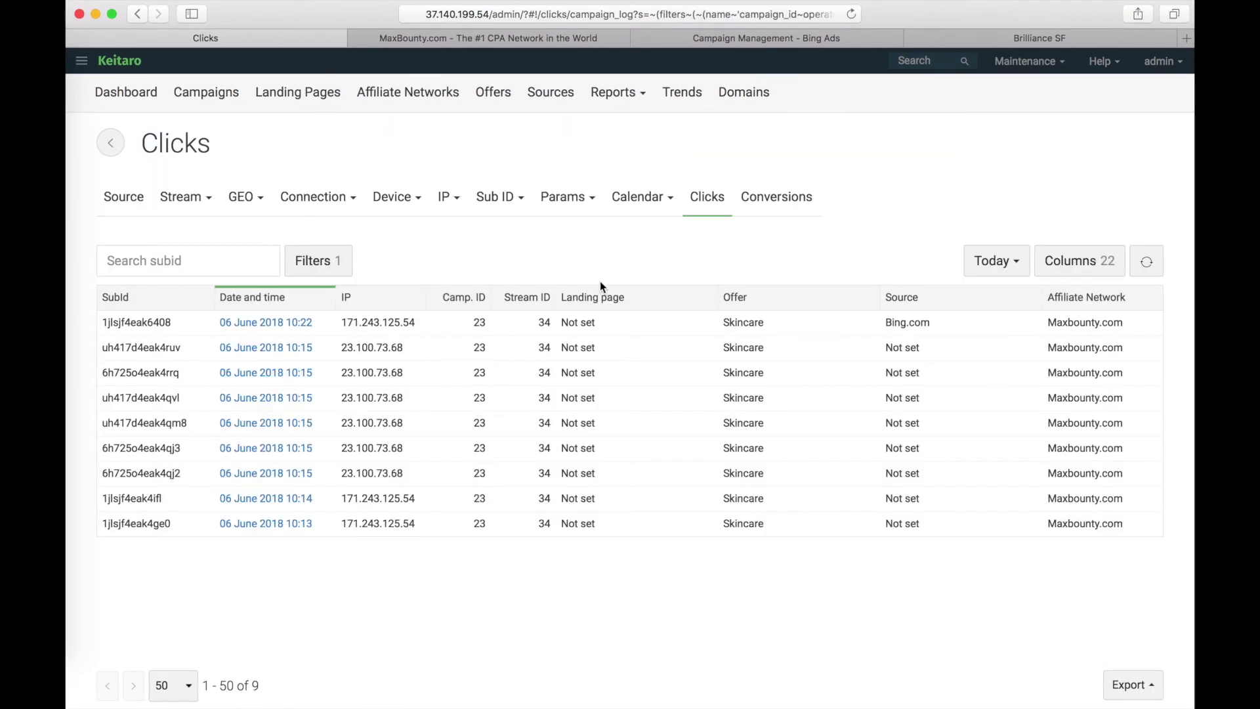
scroll(608, 333, right, 5)
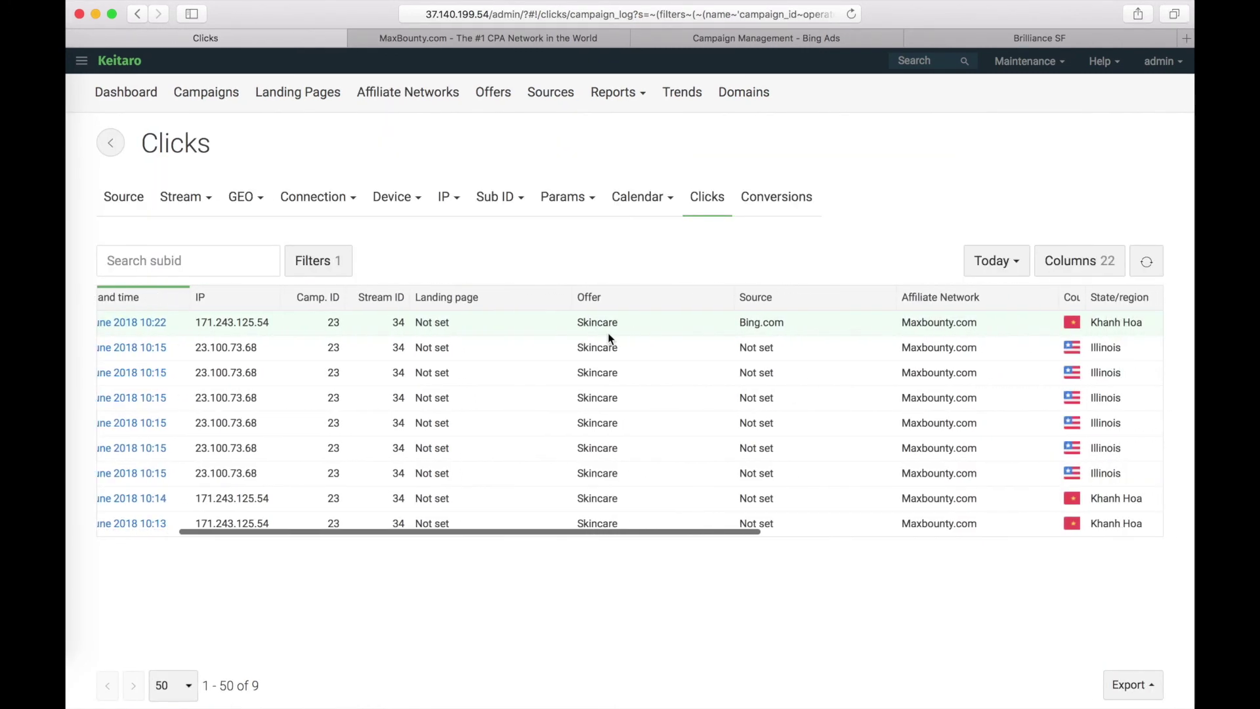
scroll(608, 332, left, 5)
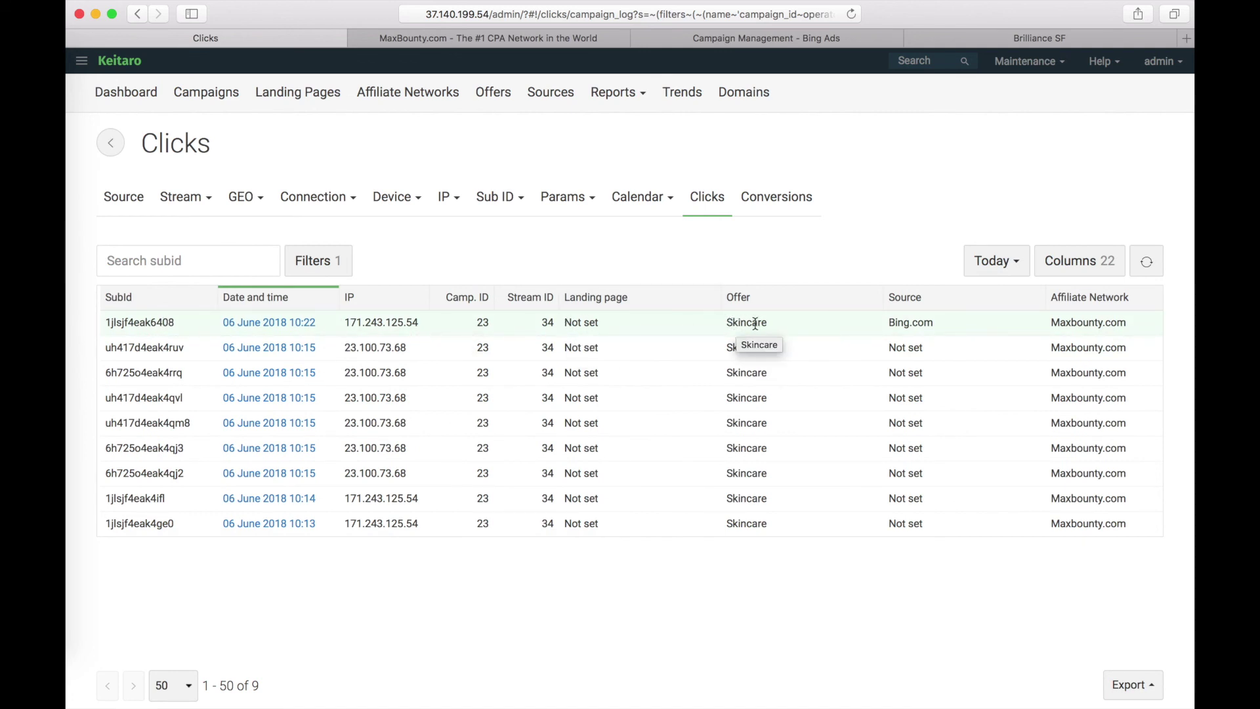
scroll(754, 323, right, 5)
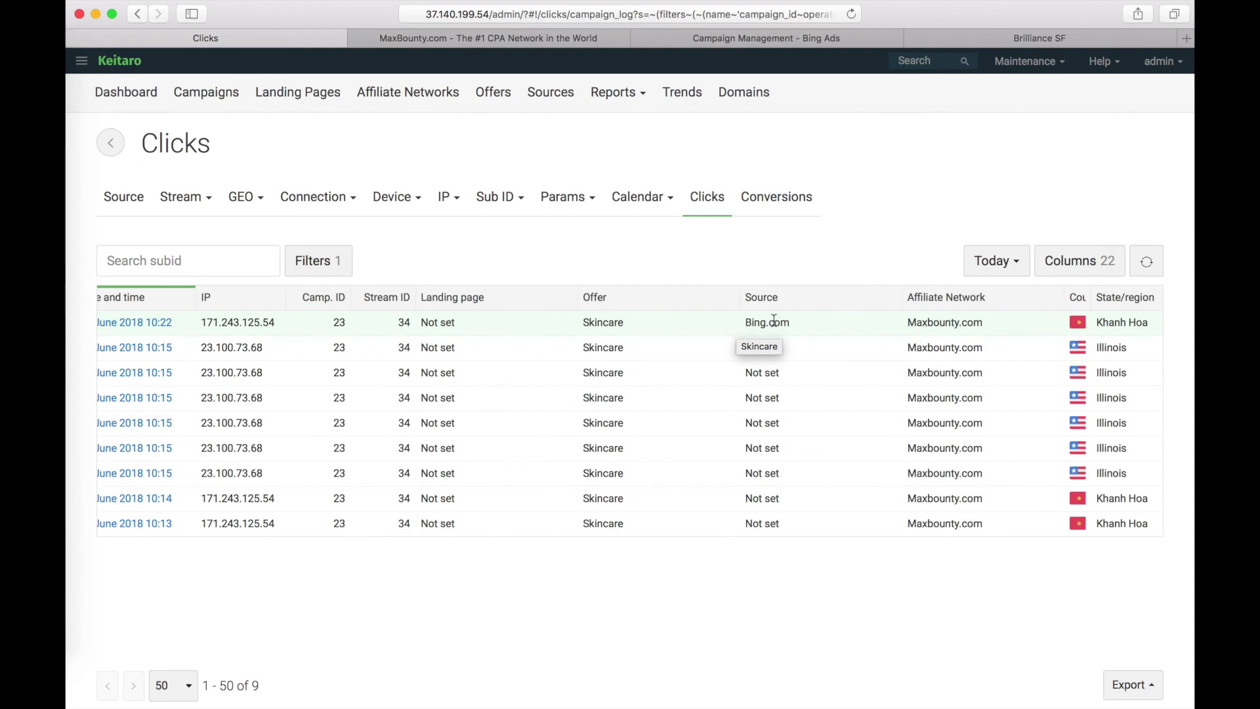
scroll(826, 326, right, 8)
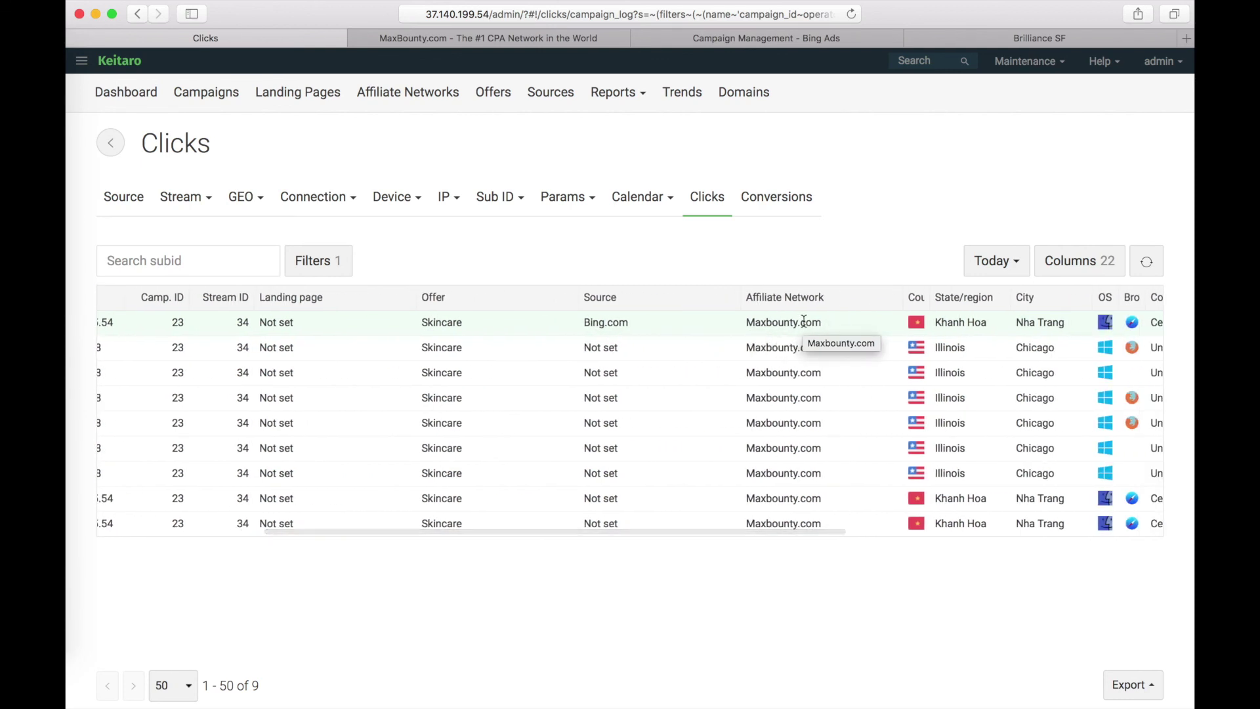
scroll(804, 321, right, 4)
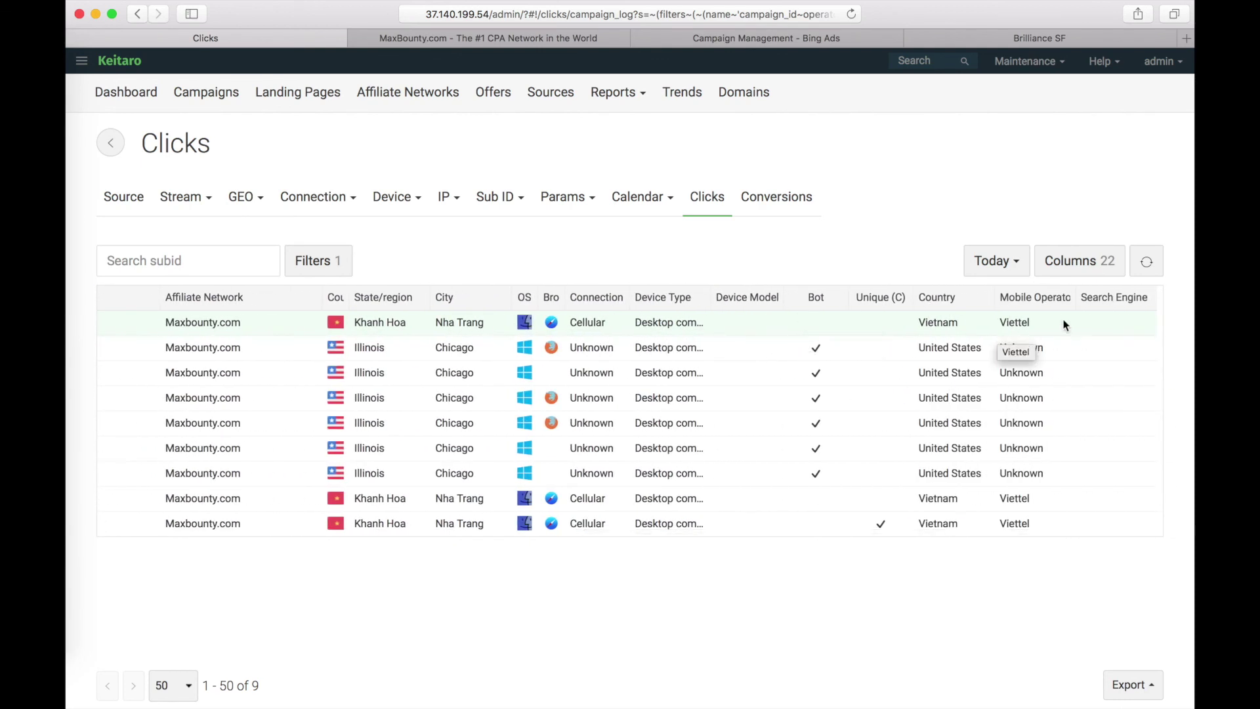
scroll(682, 346, left, 12)
click(131, 96)
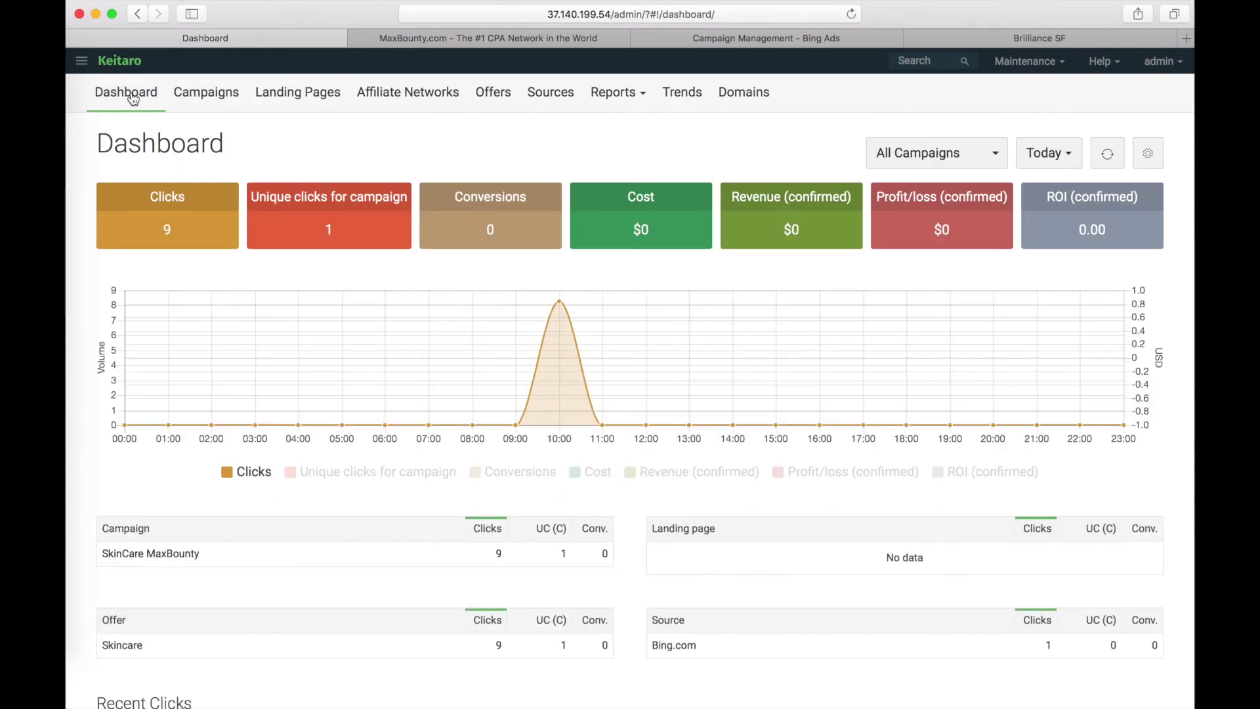